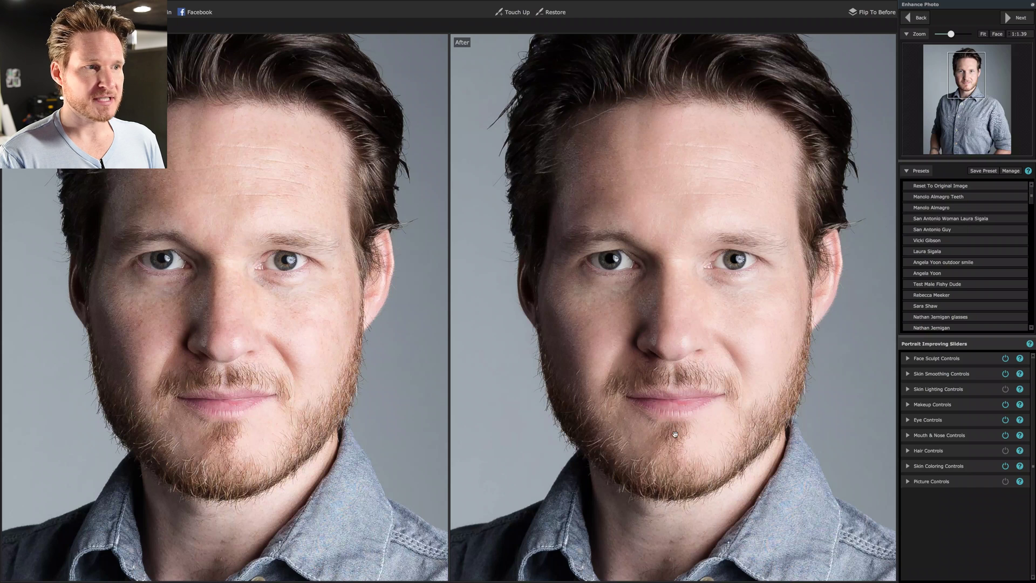
Back in Adjust Outline, fit the chin, both jaw lines and upper left cheek outline to the face edges.
mouse_move(316, 430)
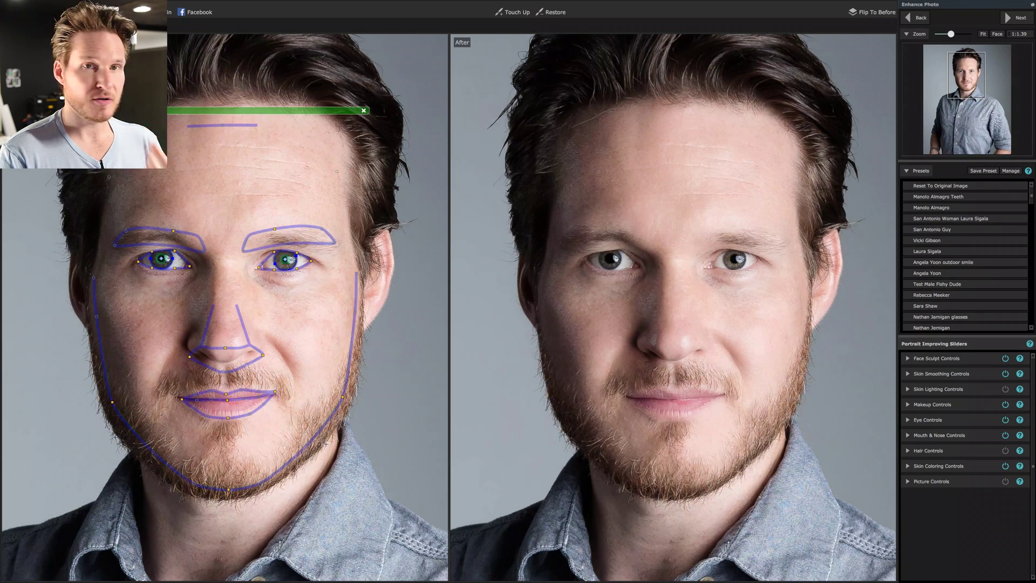
left_click(913, 19)
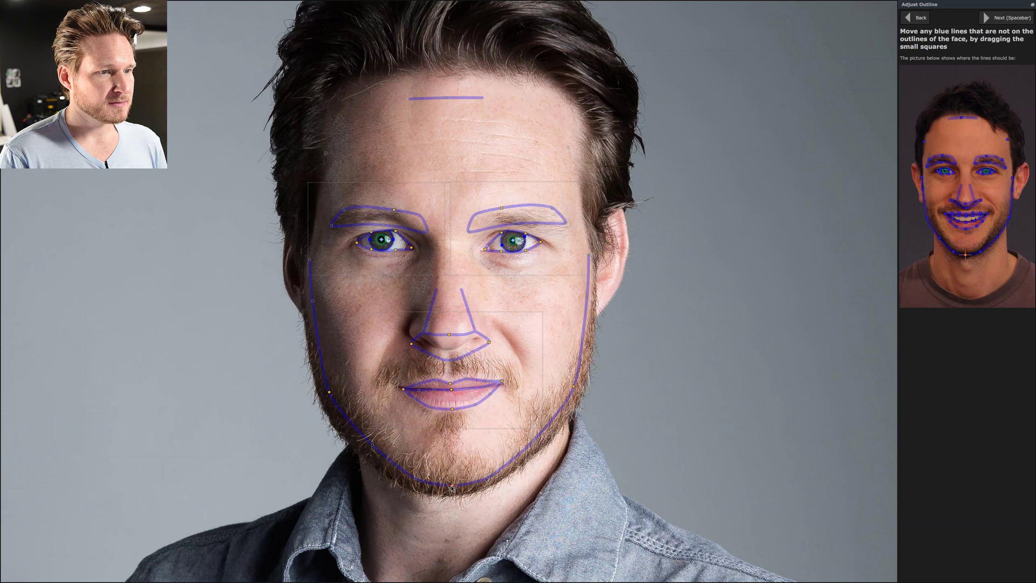
left_click_drag(452, 485, 451, 495)
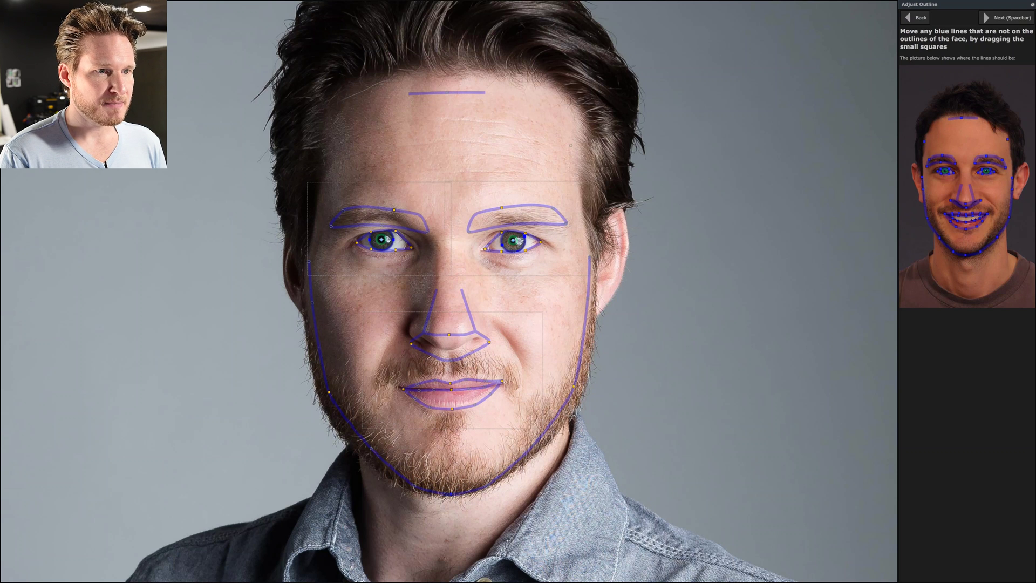
left_click_drag(575, 388, 583, 395)
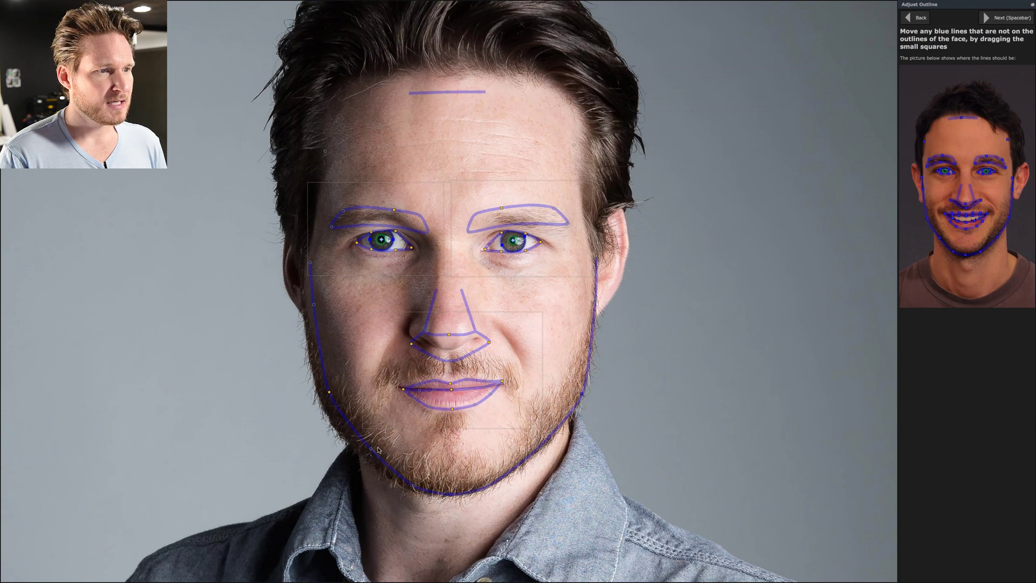
left_click_drag(330, 392, 322, 404)
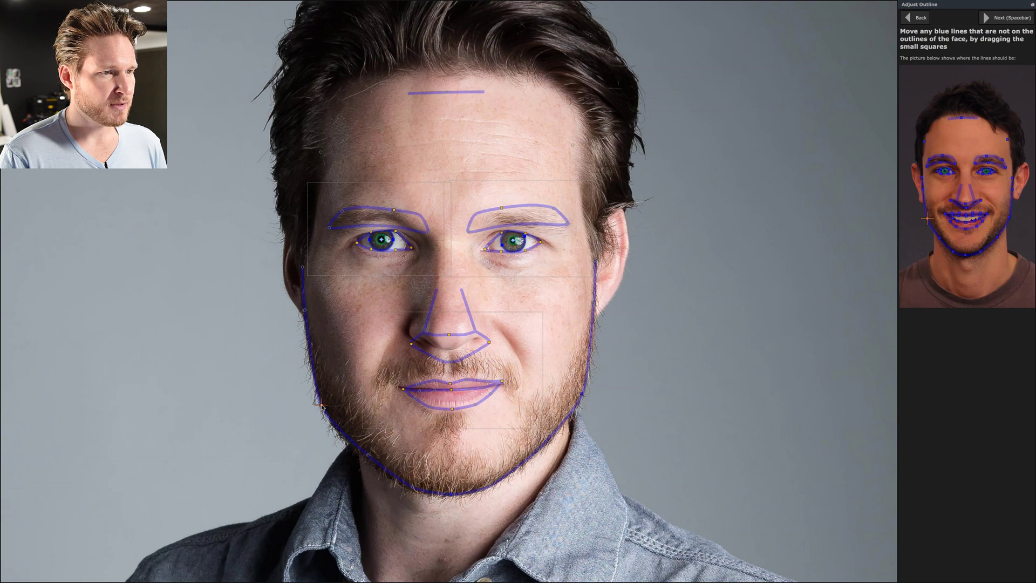
left_click_drag(313, 345, 312, 344)
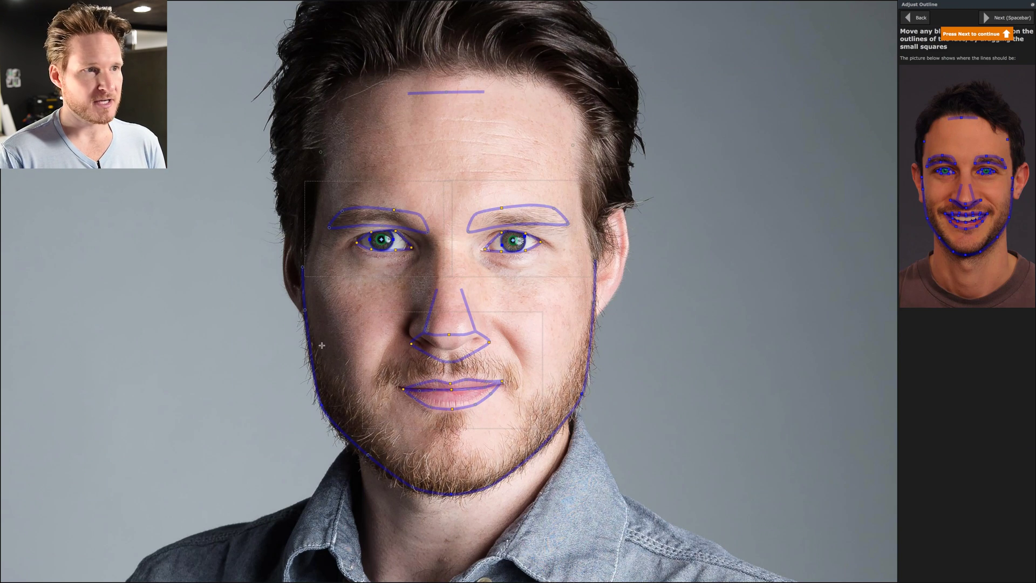
Refit both eyebrow outlines in close-up, then raise the forehead line slightly toward the hairline.
scroll(408, 268, "up", 1)
left_click(409, 269)
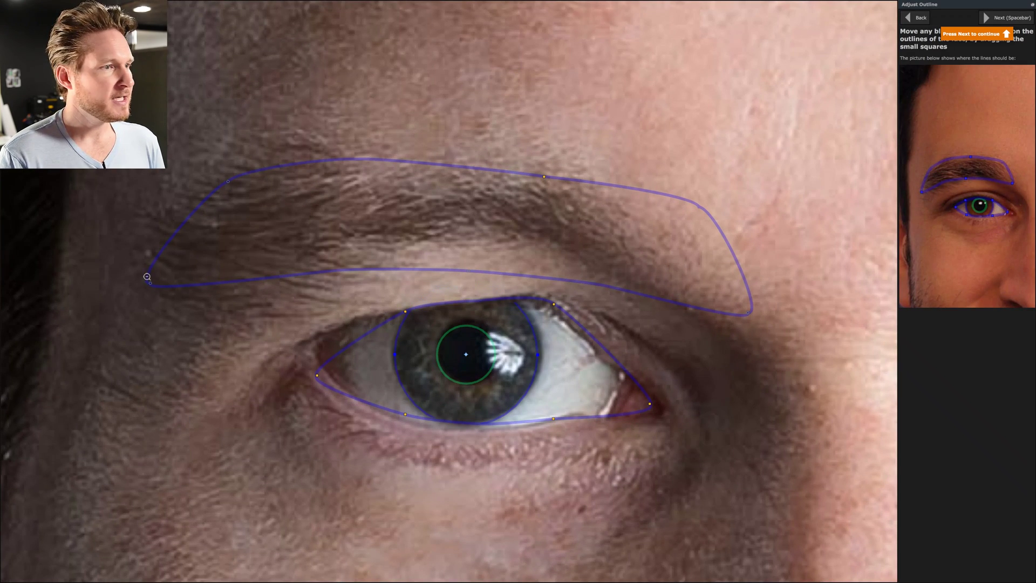
left_click_drag(150, 282, 148, 296)
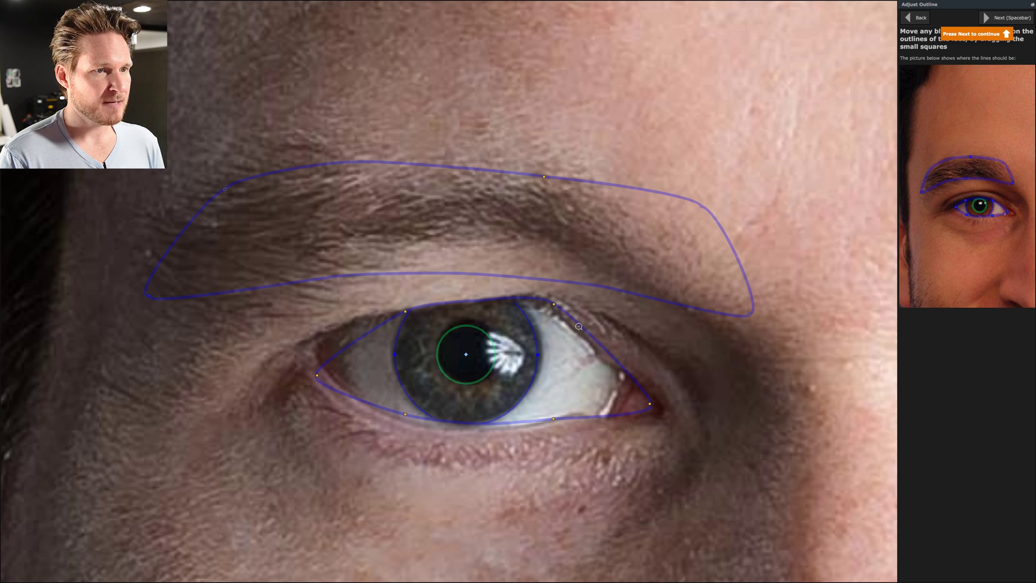
left_click(742, 379)
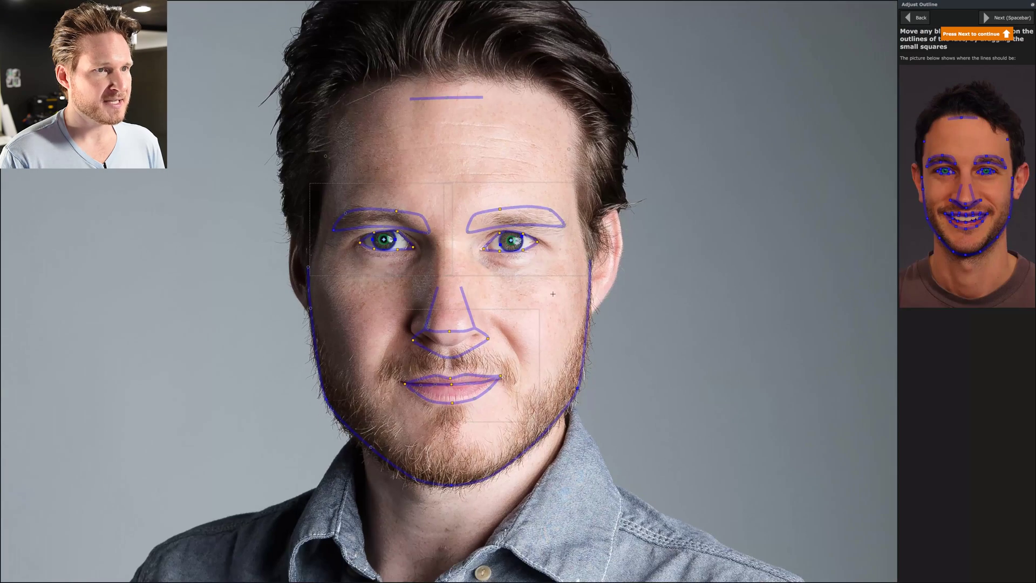
left_click(560, 260)
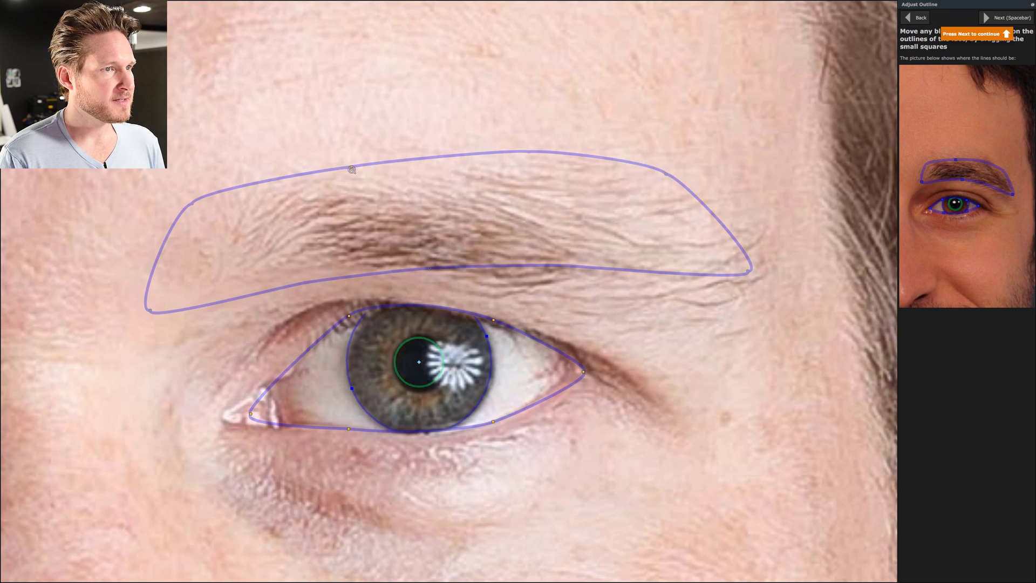
left_click_drag(351, 166, 428, 167)
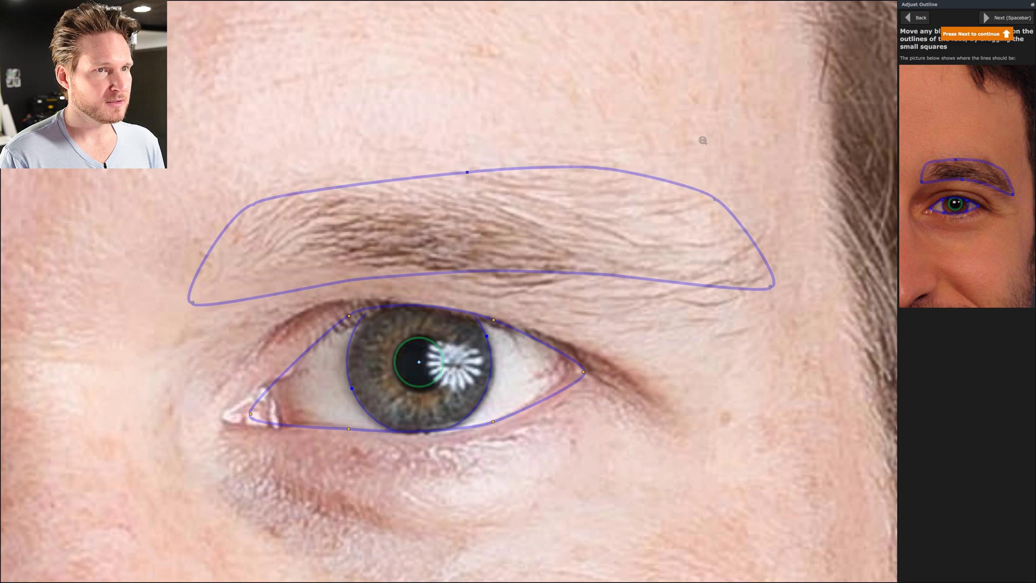
left_click(702, 140)
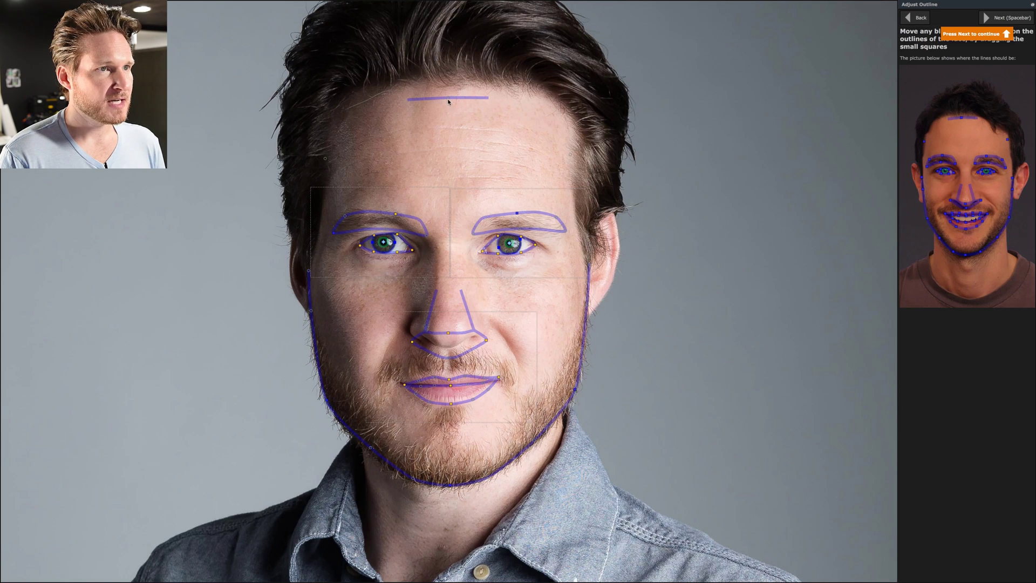
left_click_drag(448, 98, 448, 91)
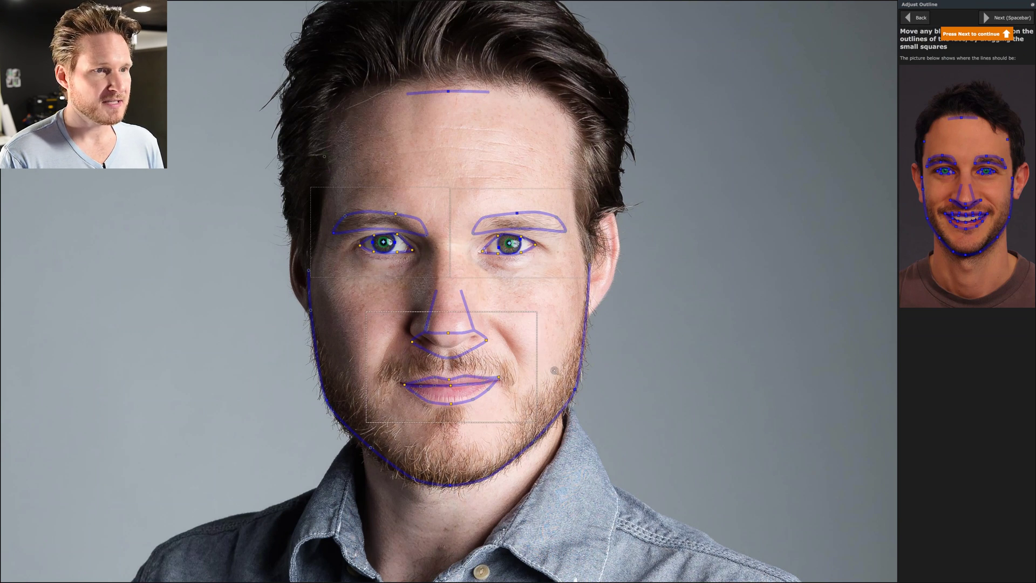
left_click(465, 378)
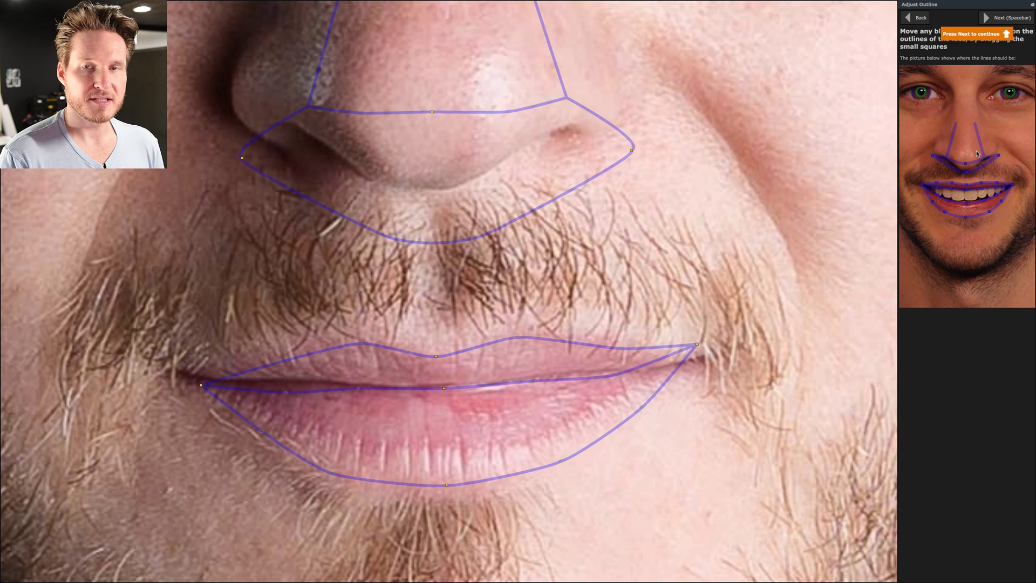
Move the lower-lip bottom point and both lip corners onto the mouth edges, then zoom out.
left_click(447, 487)
left_click_drag(446, 487, 445, 486)
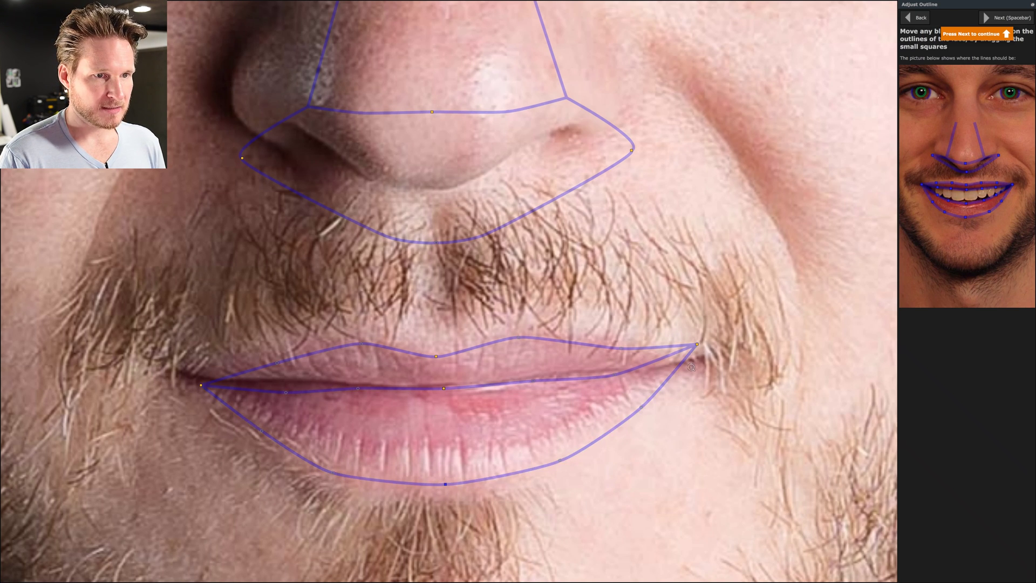
left_click_drag(697, 345, 703, 356)
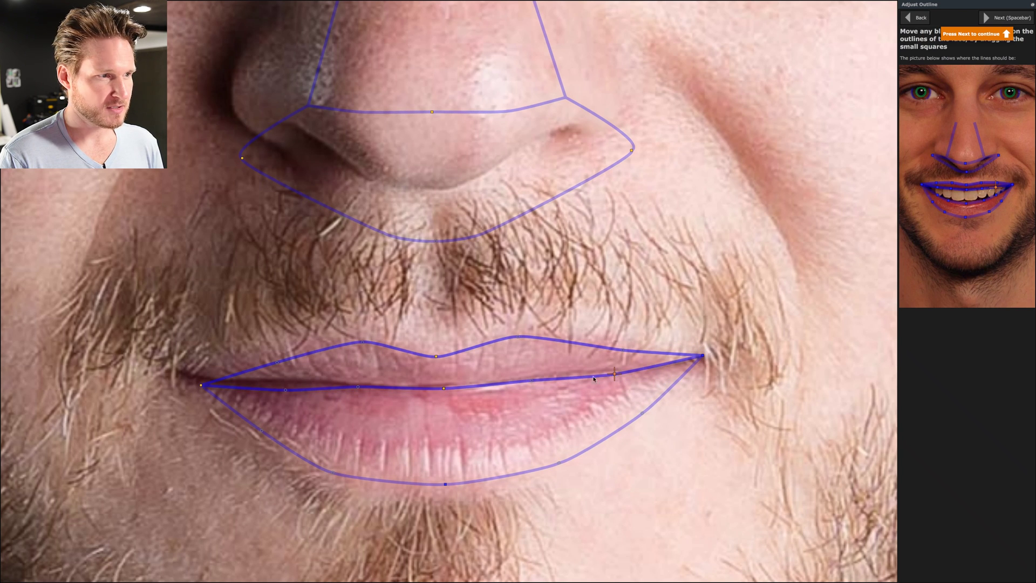
left_click_drag(201, 385, 172, 376)
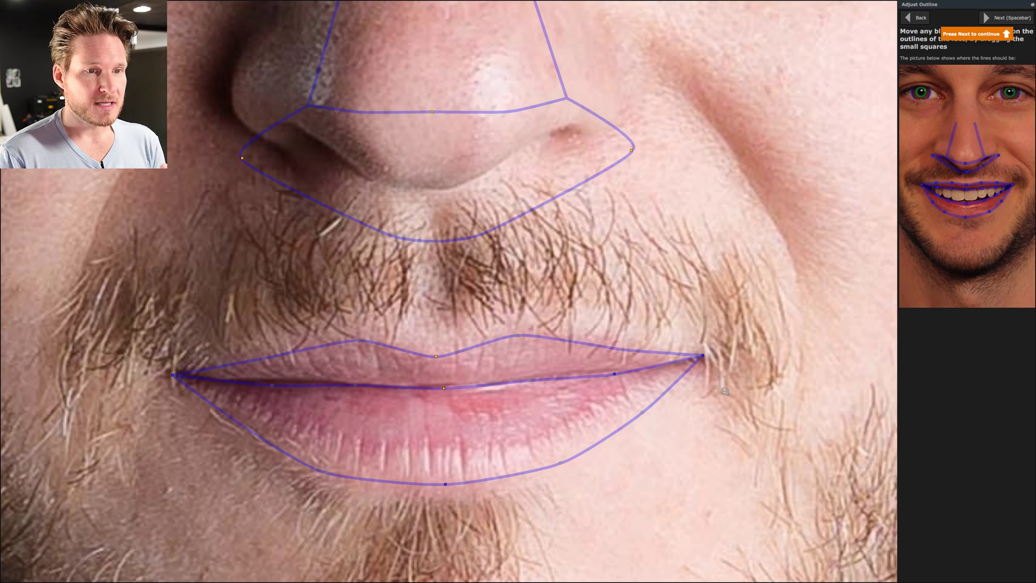
scroll(725, 390, "down", 5)
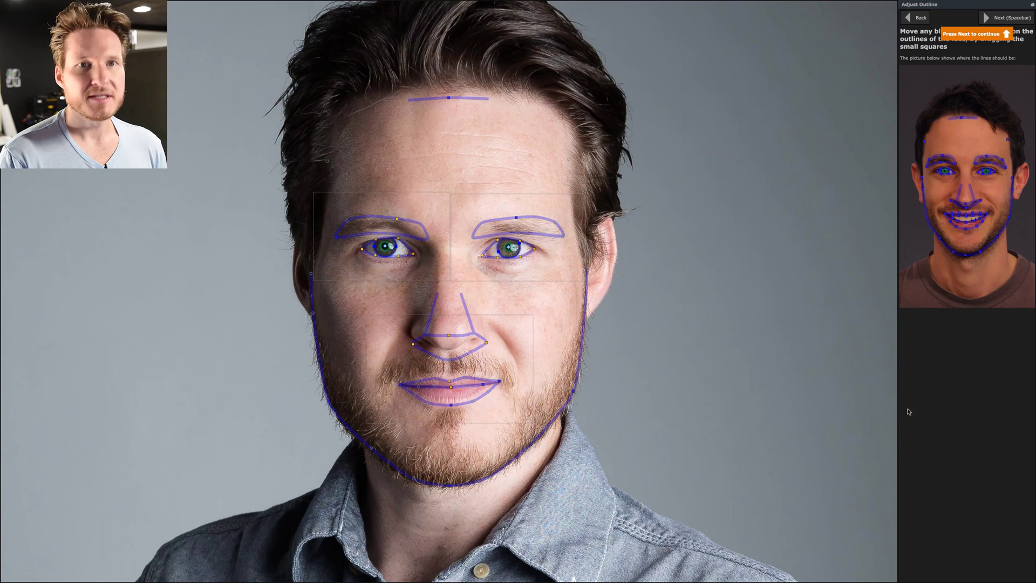
Move past the outline stage to Enhance Photo and choose Male Standard from the Presets list.
left_click(1008, 19)
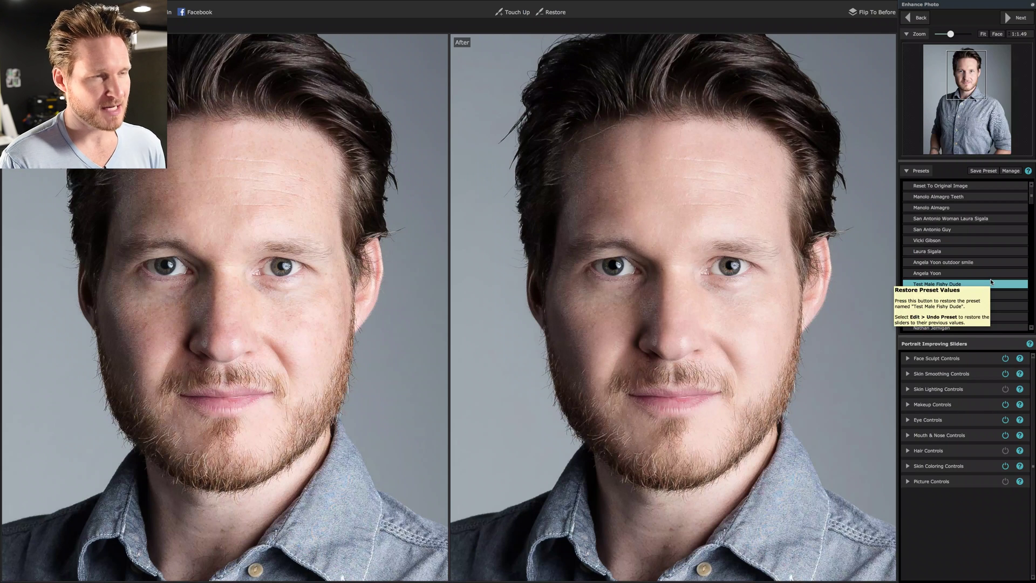
scroll(991, 281, "down", 10)
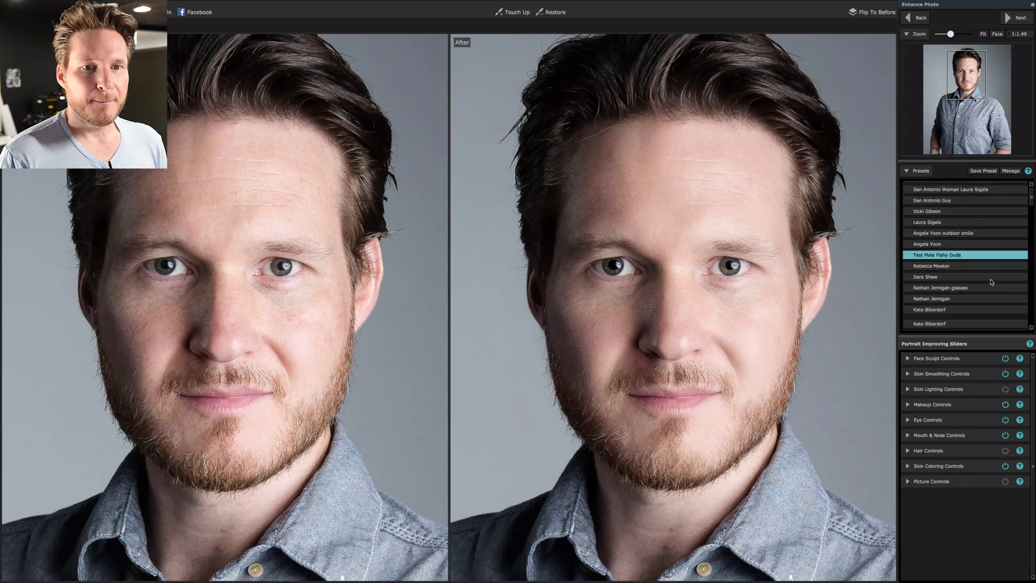
scroll(991, 281, "down", 10)
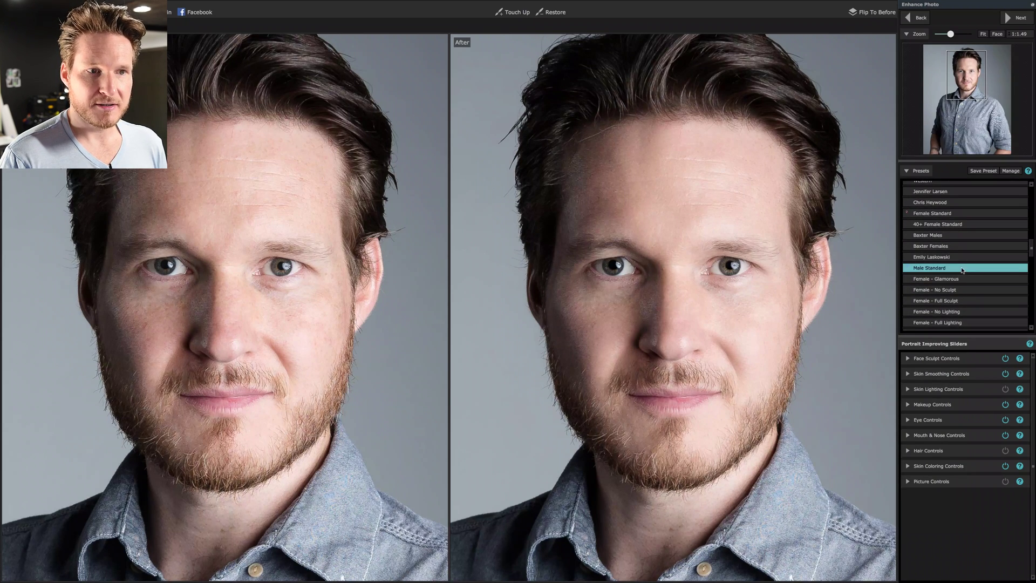
left_click(963, 270)
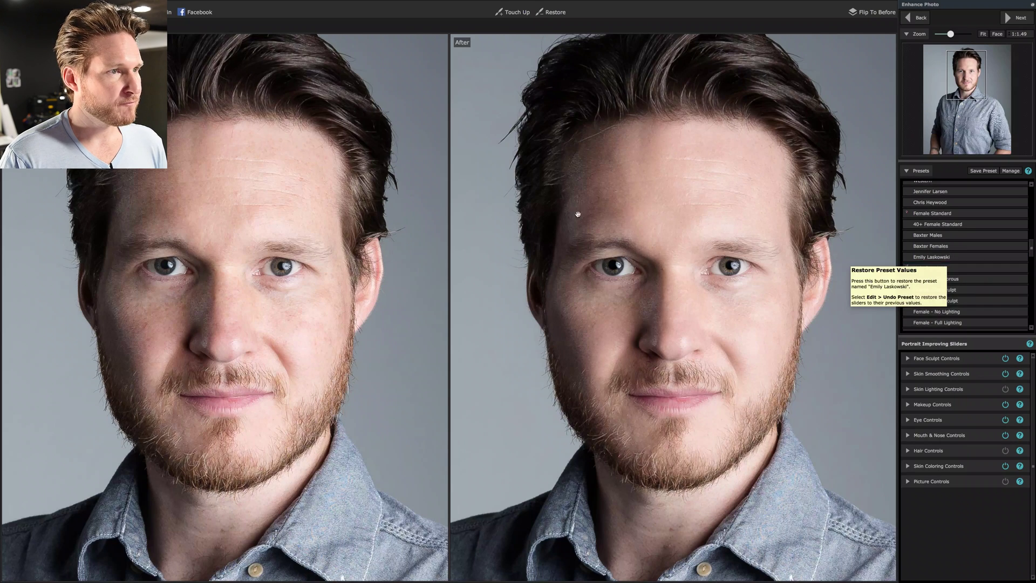
Check the face in the Before/After view, then select the Male Standard preset.
mouse_move(278, 181)
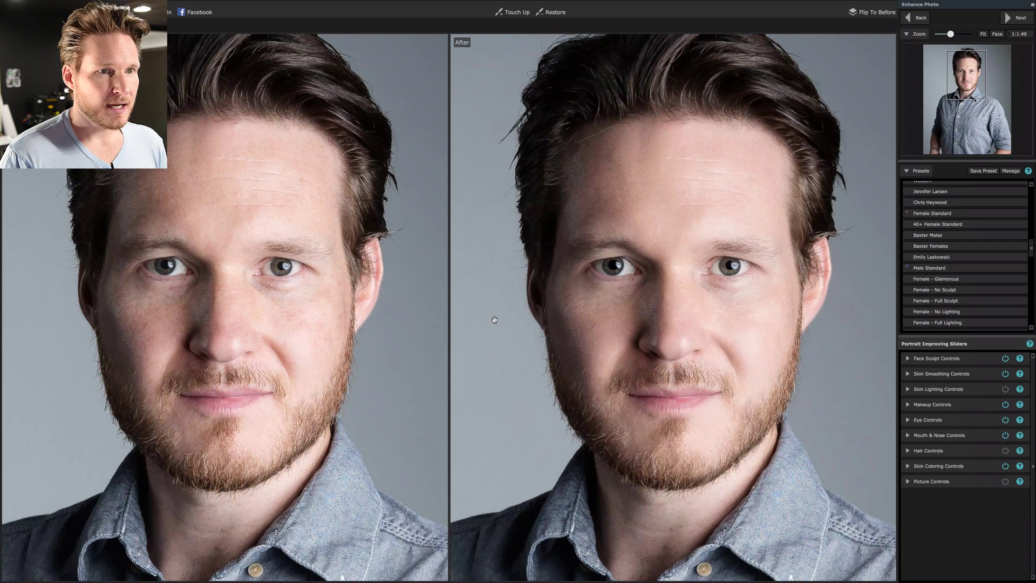
mouse_move(253, 281)
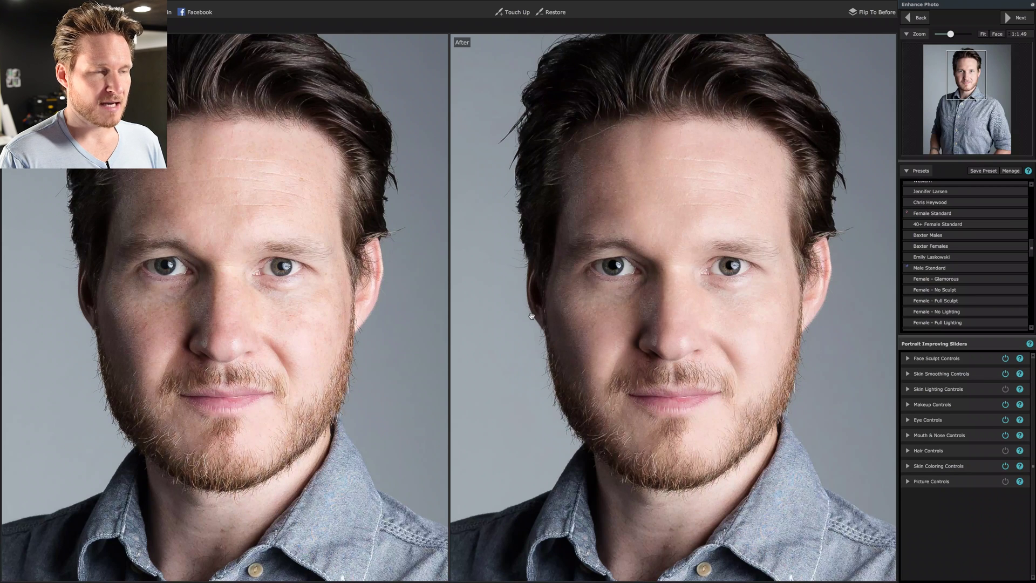
mouse_move(187, 218)
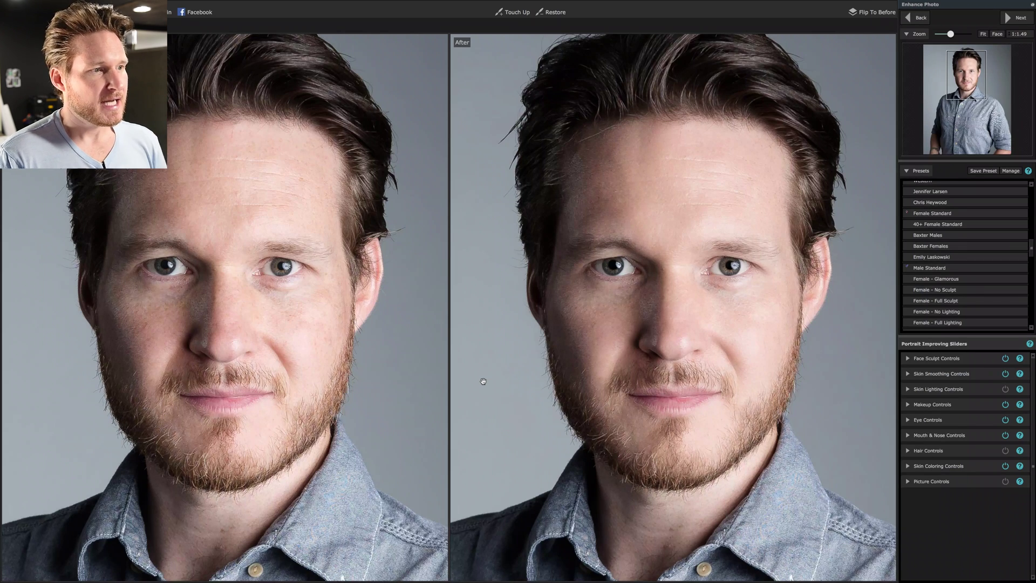
mouse_move(361, 337)
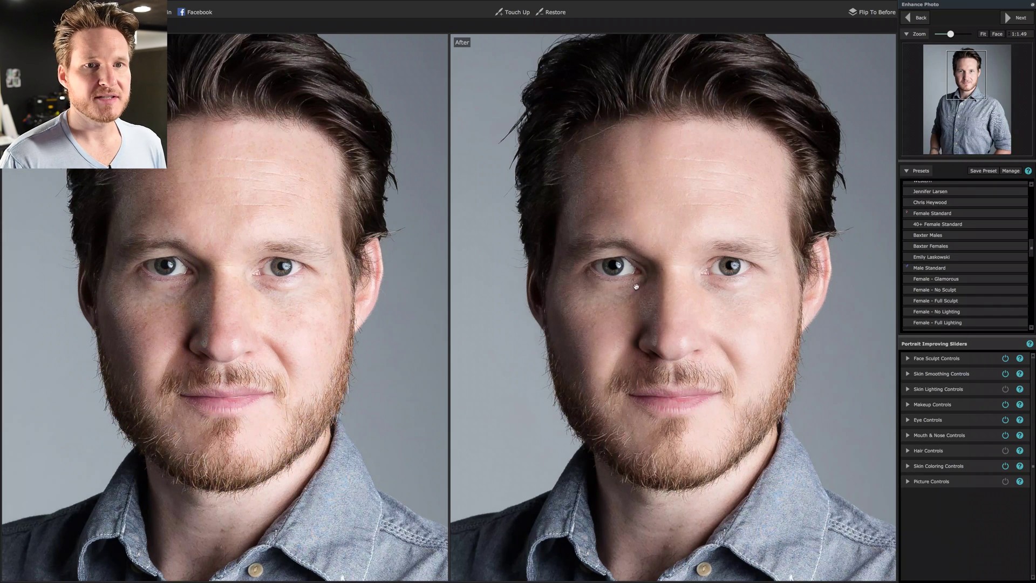
left_click(955, 269)
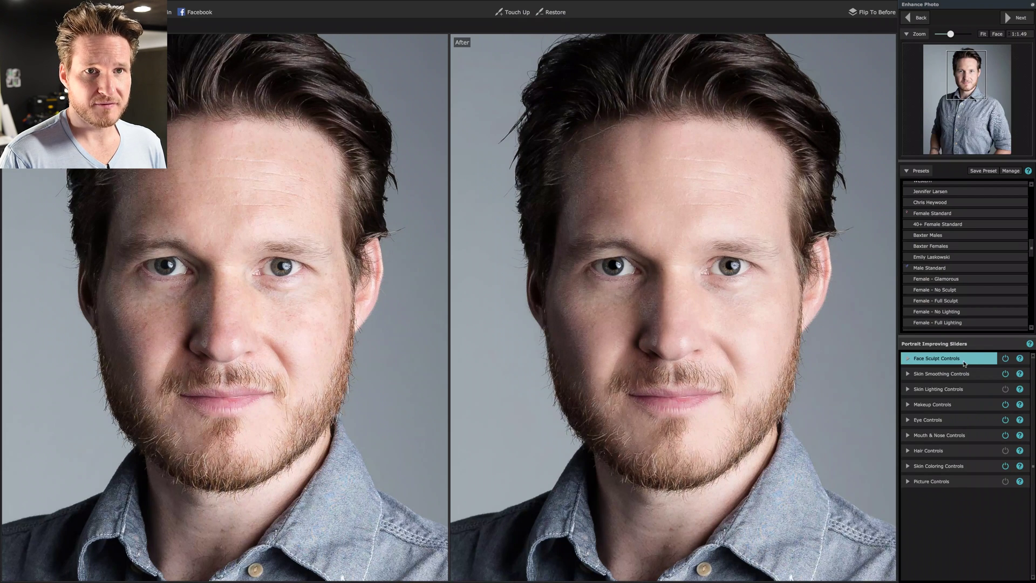
Zoom out to show the portrait down to the shirt and expand Face Sculpt Controls.
left_click_drag(950, 35, 966, 69)
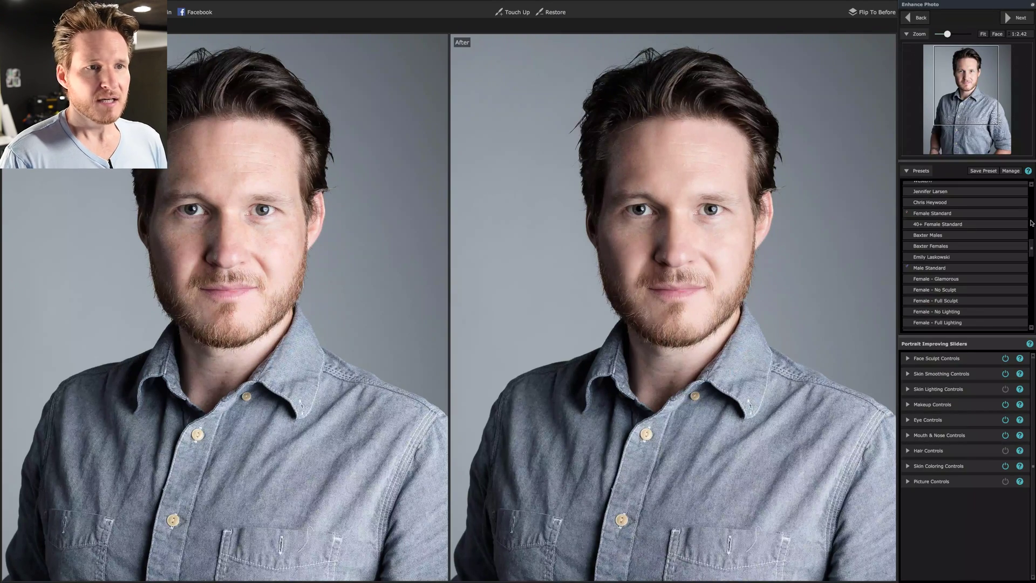
left_click(976, 355)
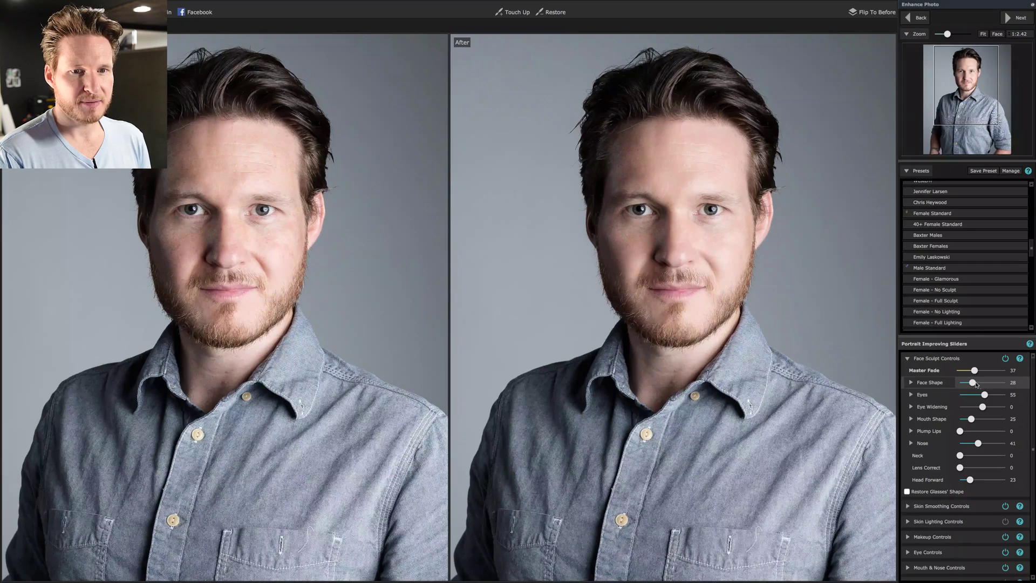
Set Face Shape to 34 and split Eye Widening into Widen Left 19 and Widen Right 17.
mouse_move(972, 383)
left_mouse_down()
mouse_move(994, 383)
mouse_move(975, 383)
left_mouse_up()
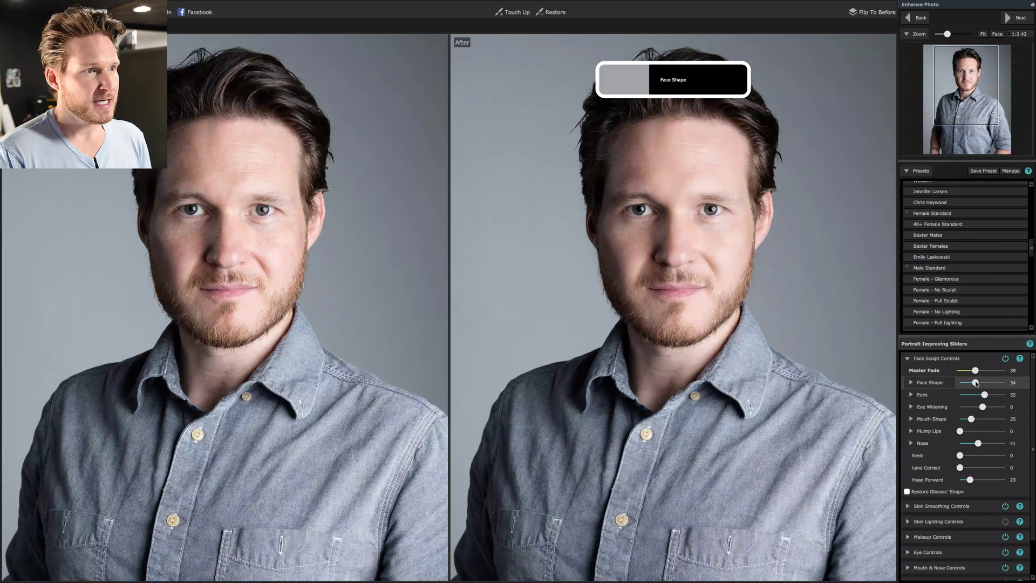
mouse_move(254, 221)
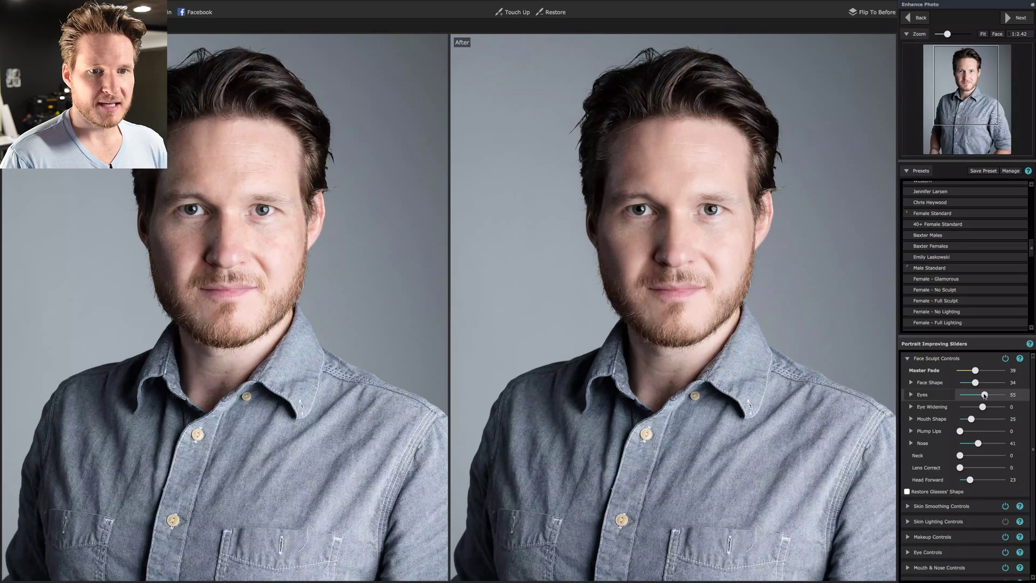
mouse_move(985, 395)
left_mouse_down()
mouse_move(972, 399)
mouse_move(985, 399)
left_mouse_up()
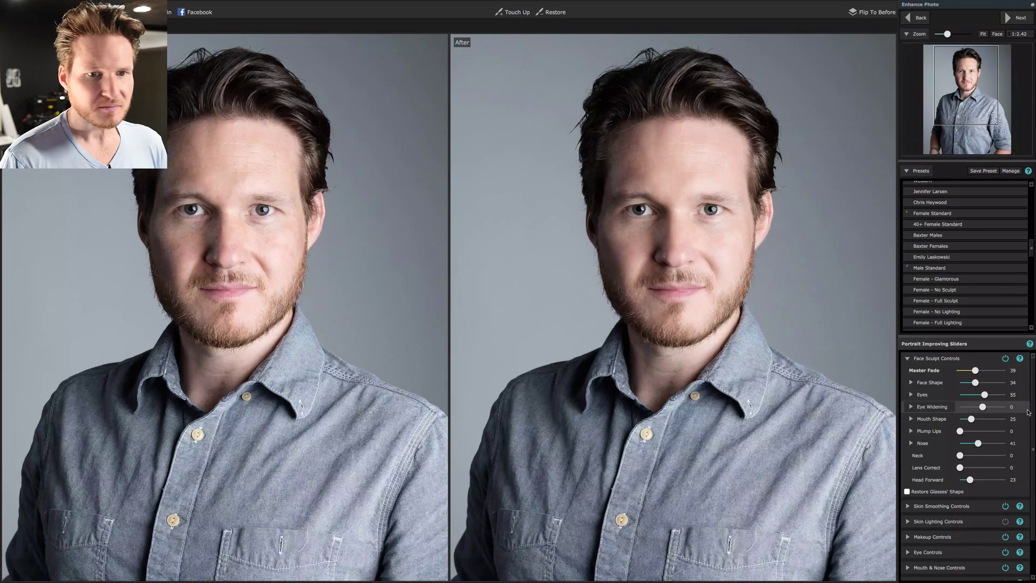
left_click(912, 406)
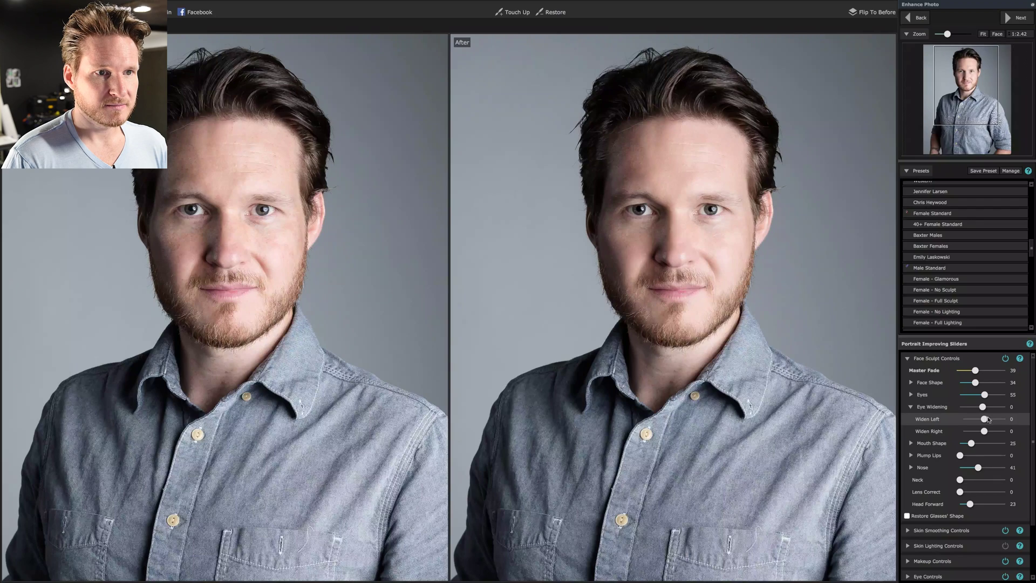
left_click_drag(985, 419, 988, 420)
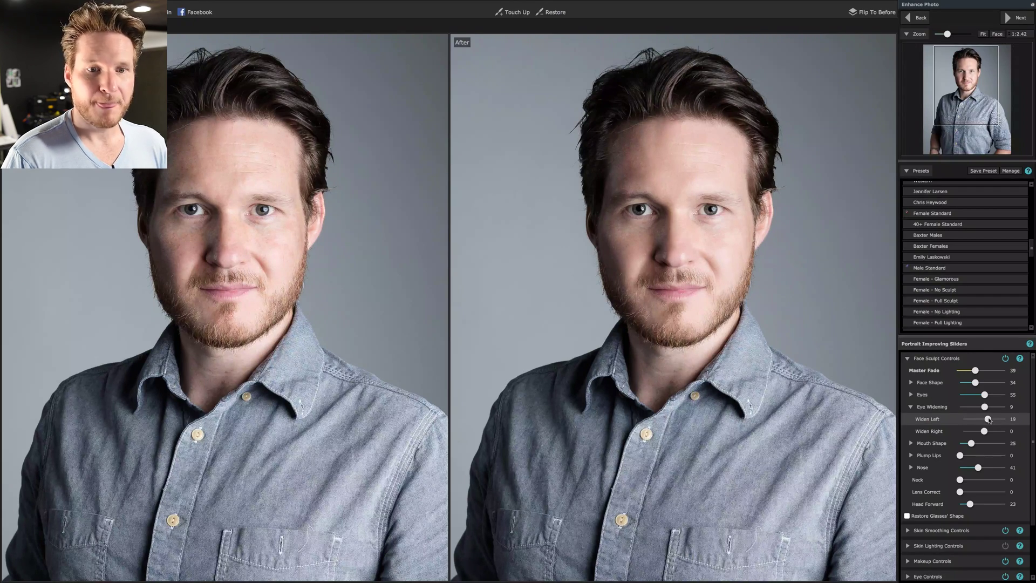
left_click_drag(984, 432, 989, 432)
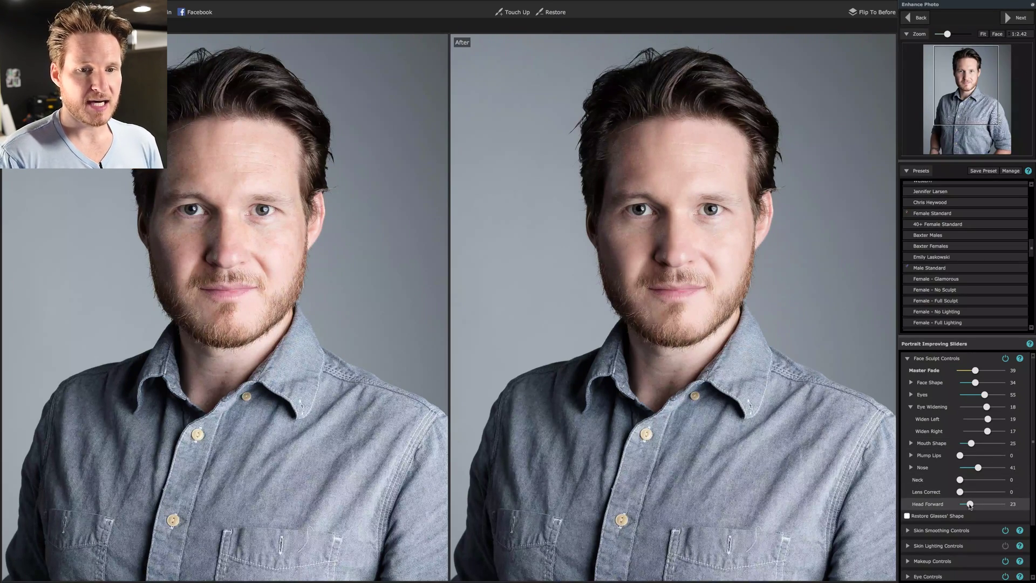
Push Head Forward to its maximum to preview, then ease it back to 35.
left_click_drag(970, 504, 1015, 506)
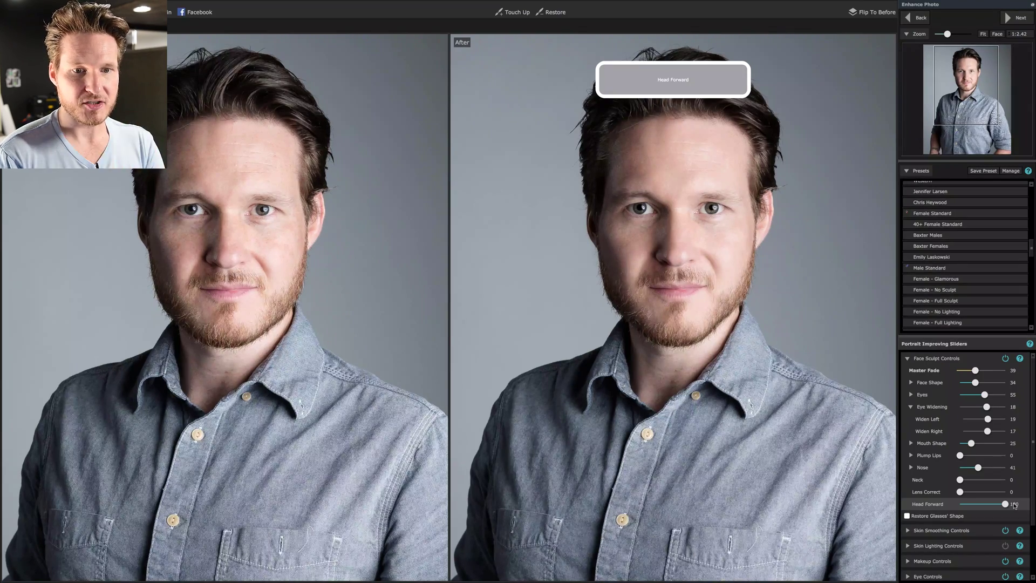
left_click_drag(1015, 505, 978, 505)
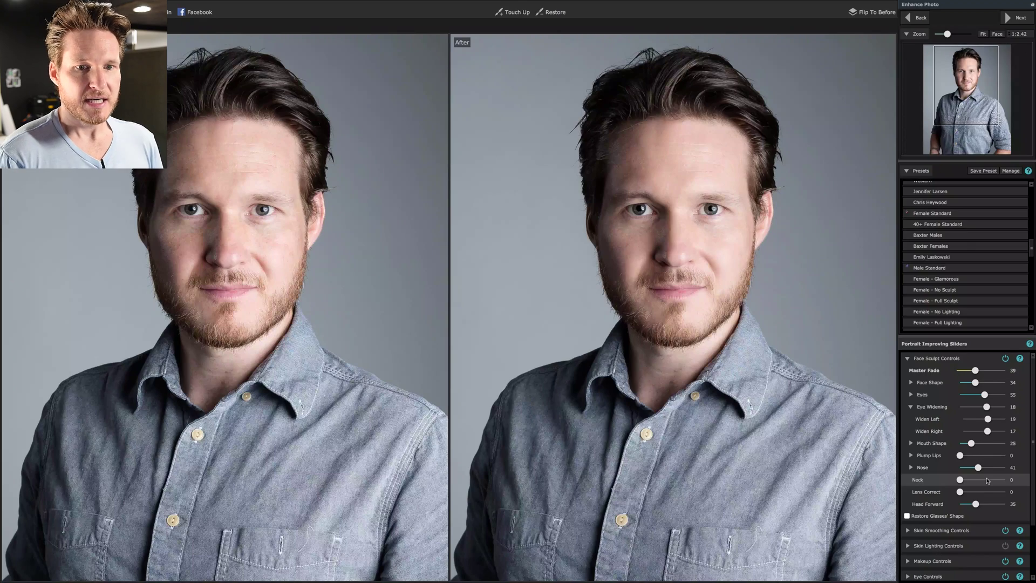
Swap Face Sculpt Controls for Skin Smoothing Controls and zoom both views to the face.
left_click(970, 360)
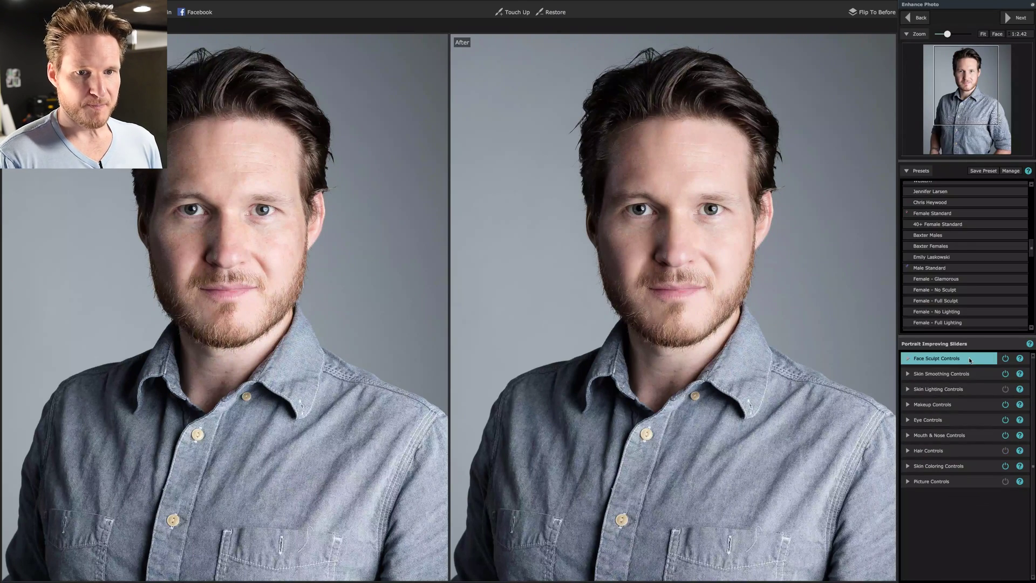
left_click(960, 375)
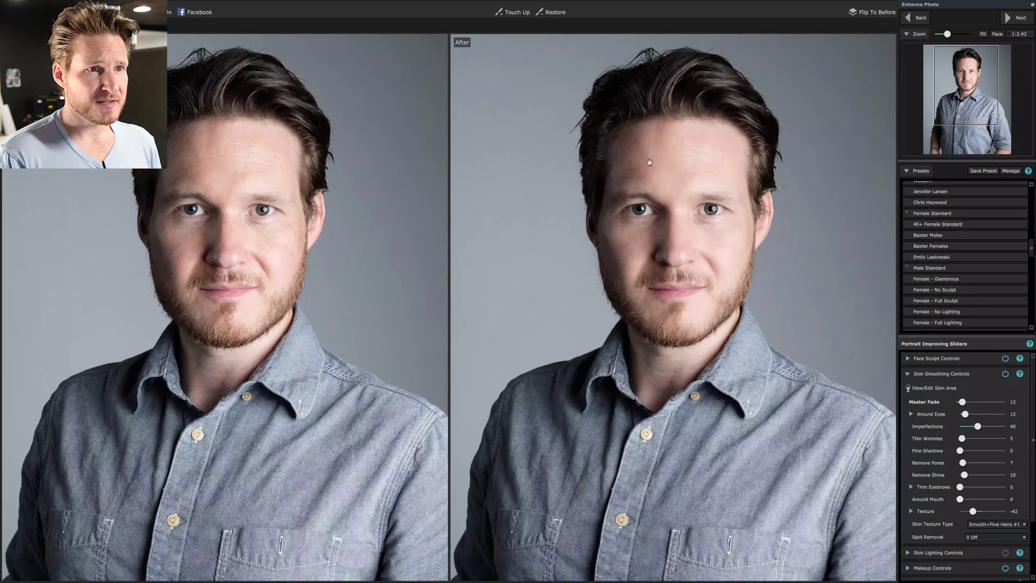
left_click(997, 33)
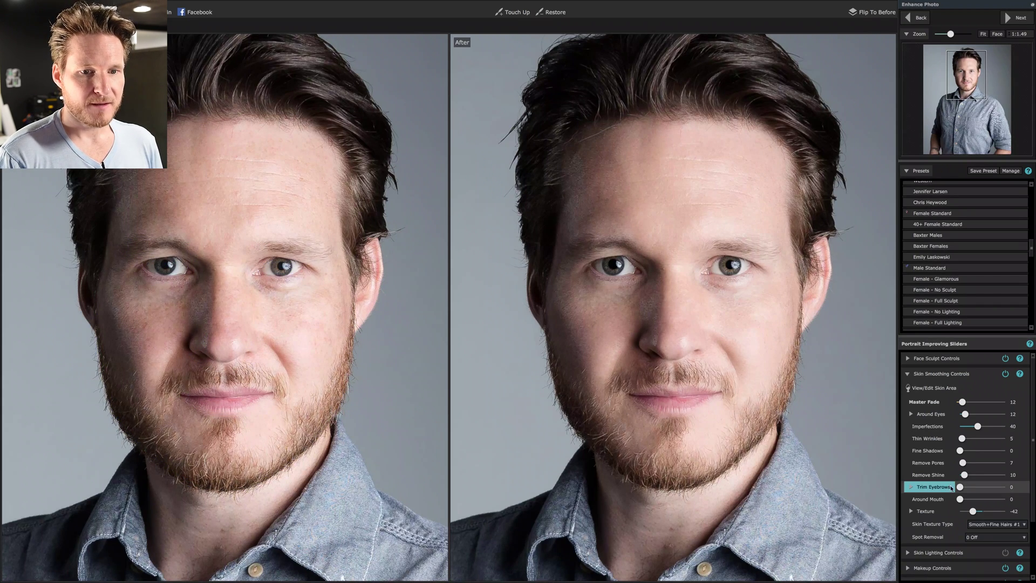
Raise Remove Shine to 100, then settle it at about 88.
left_click_drag(966, 475, 1027, 476)
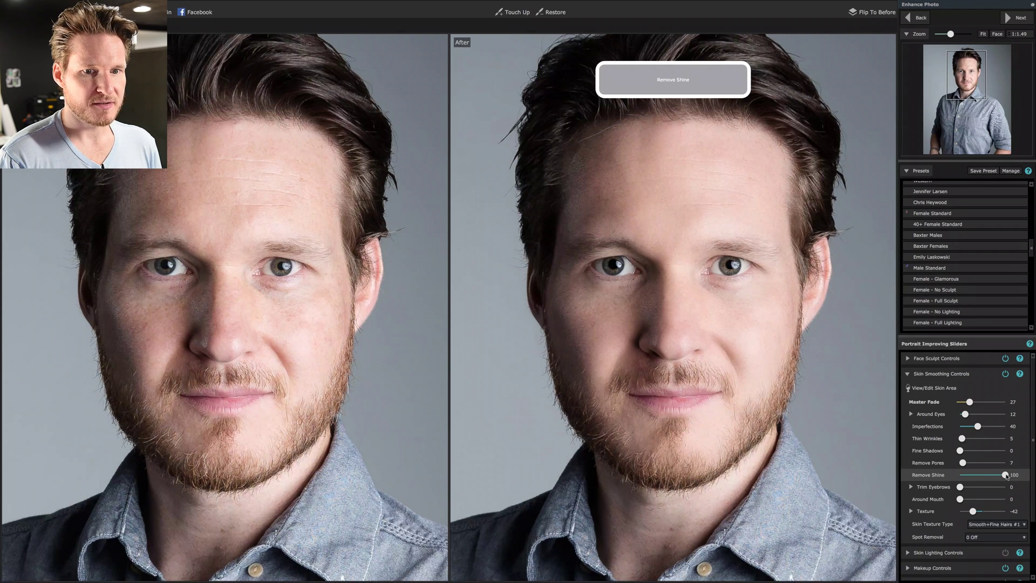
left_click_drag(1007, 476, 1000, 476)
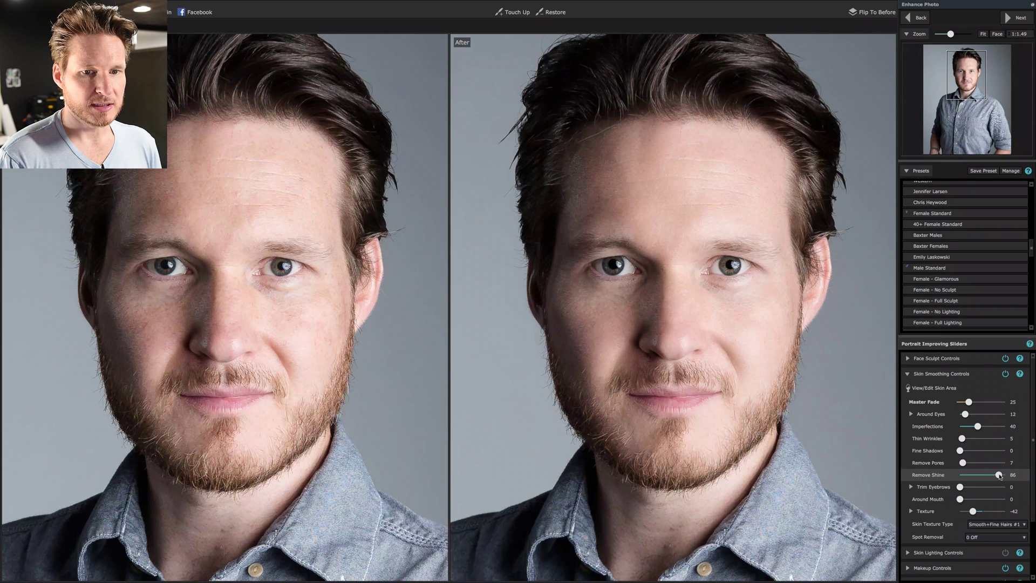
left_click_drag(1000, 477, 1001, 476)
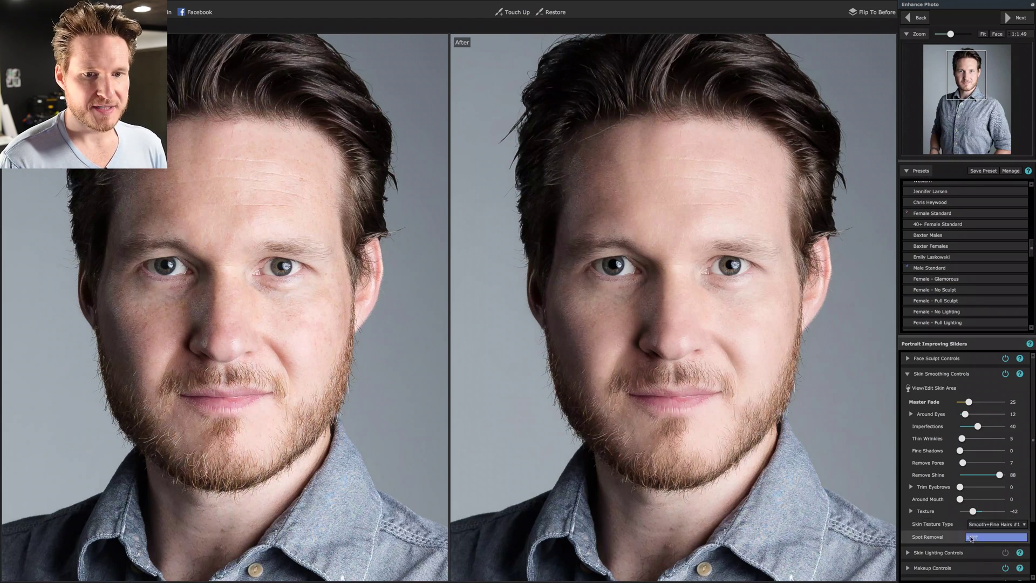
Set spot removal to 1 Only Prominent Spots and raise Remove Shine to about 90.
left_click(990, 538)
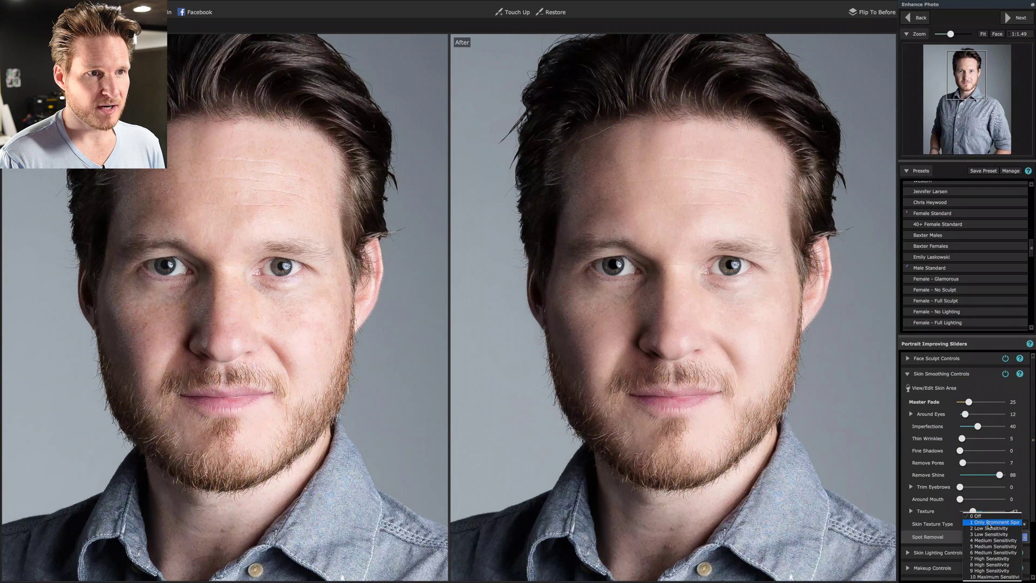
left_click(990, 524)
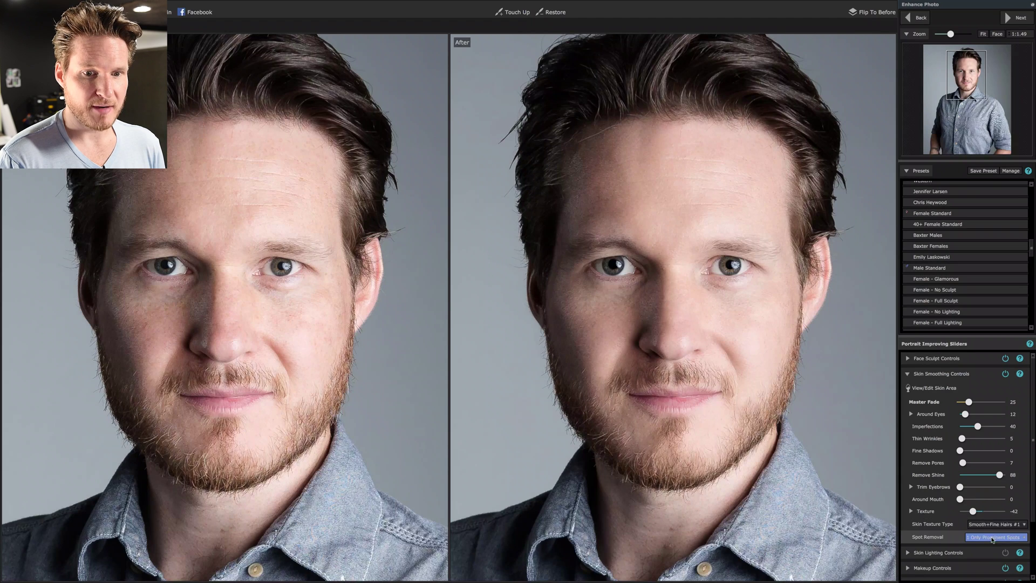
left_click(993, 537)
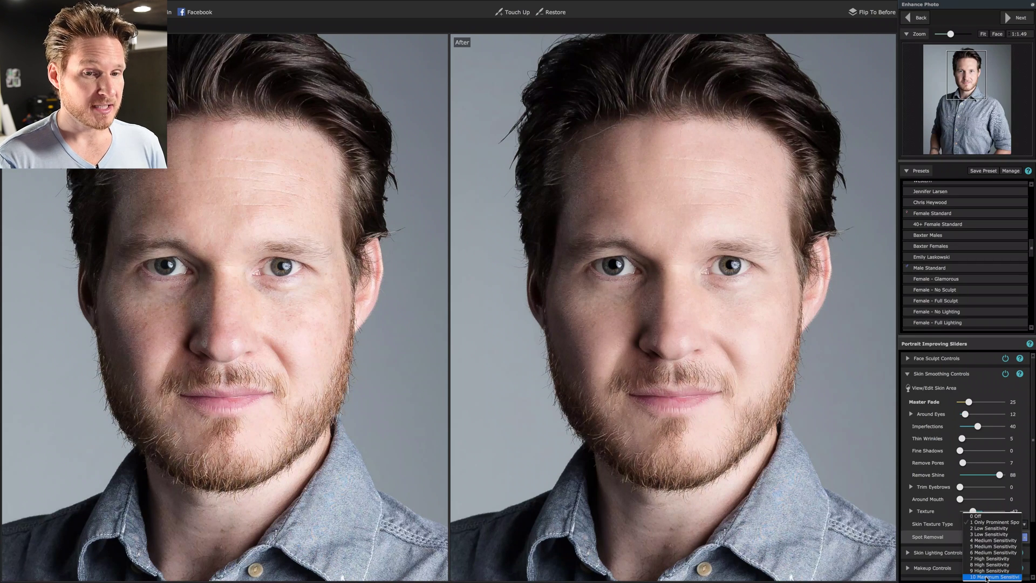
left_click(989, 522)
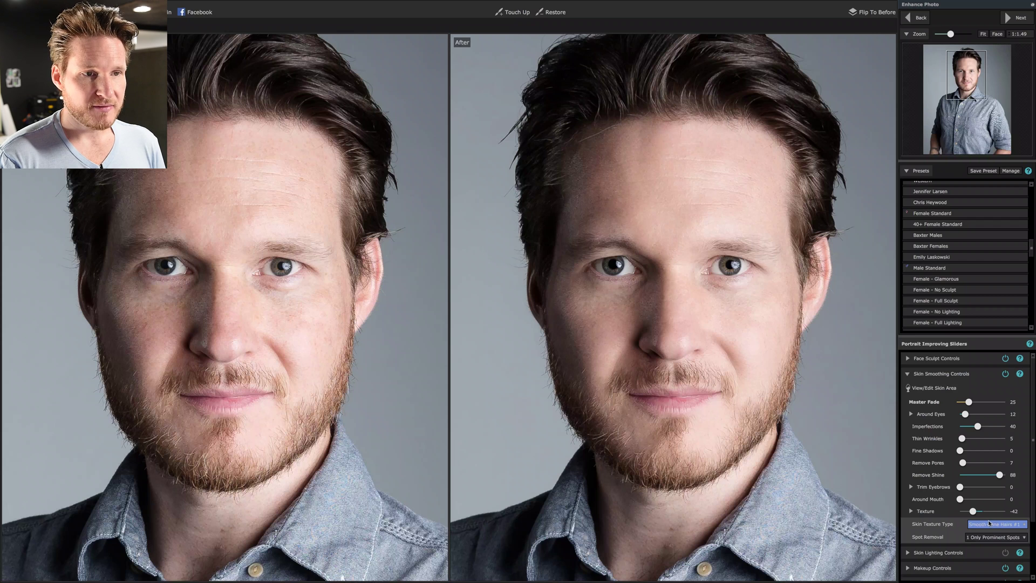
left_click(996, 474)
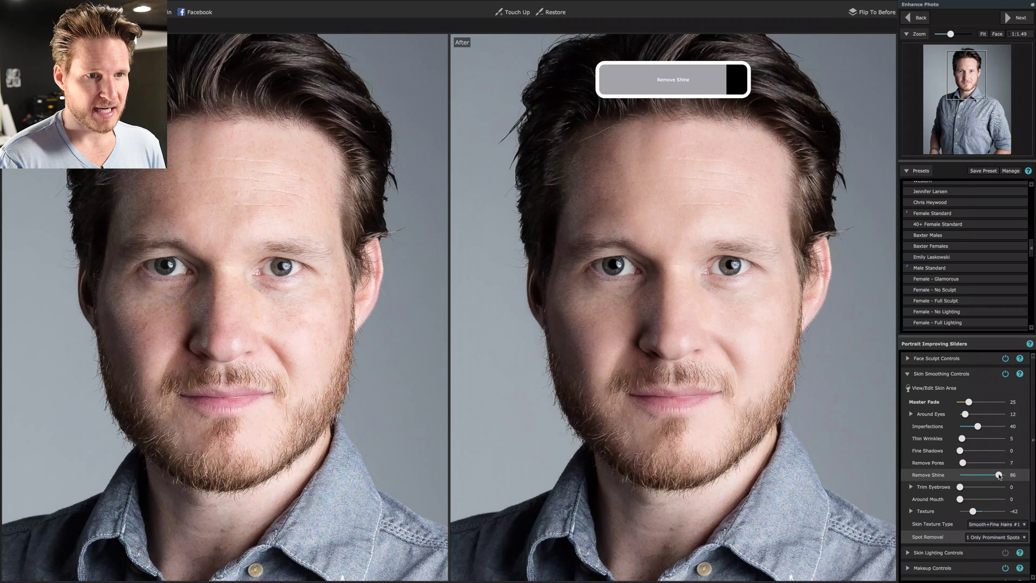
left_click_drag(1000, 476, 1001, 477)
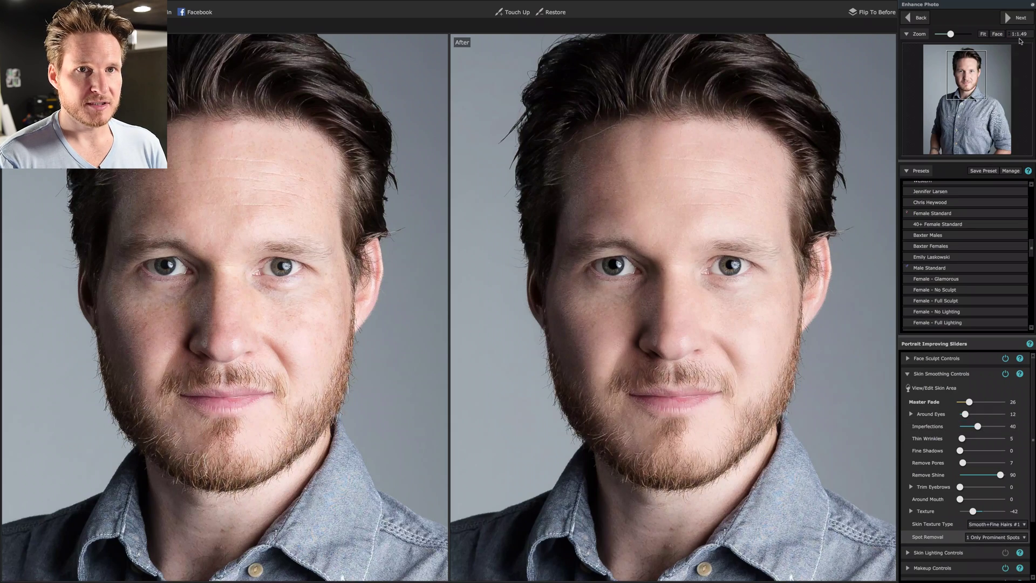
At 1:1 zoom, compare with Imperfections at 0, then set Imperfections to 33.
left_click(1018, 34)
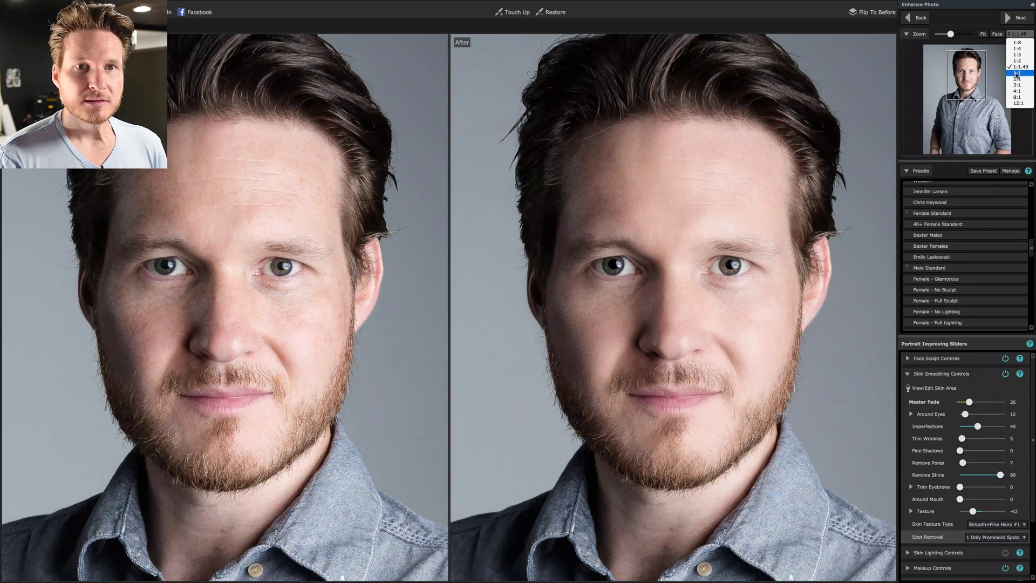
left_click(1017, 73)
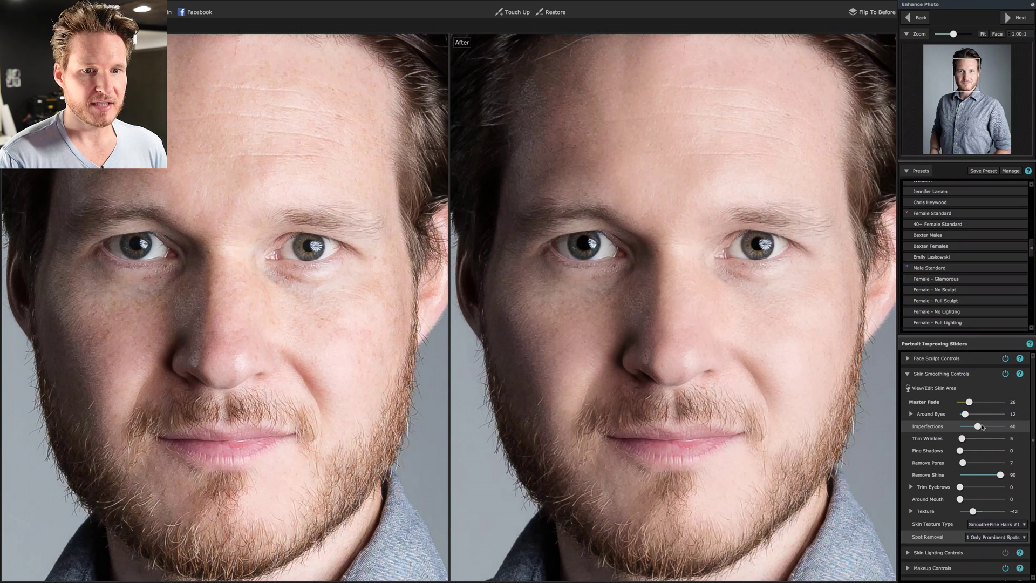
left_click_drag(982, 426, 927, 430)
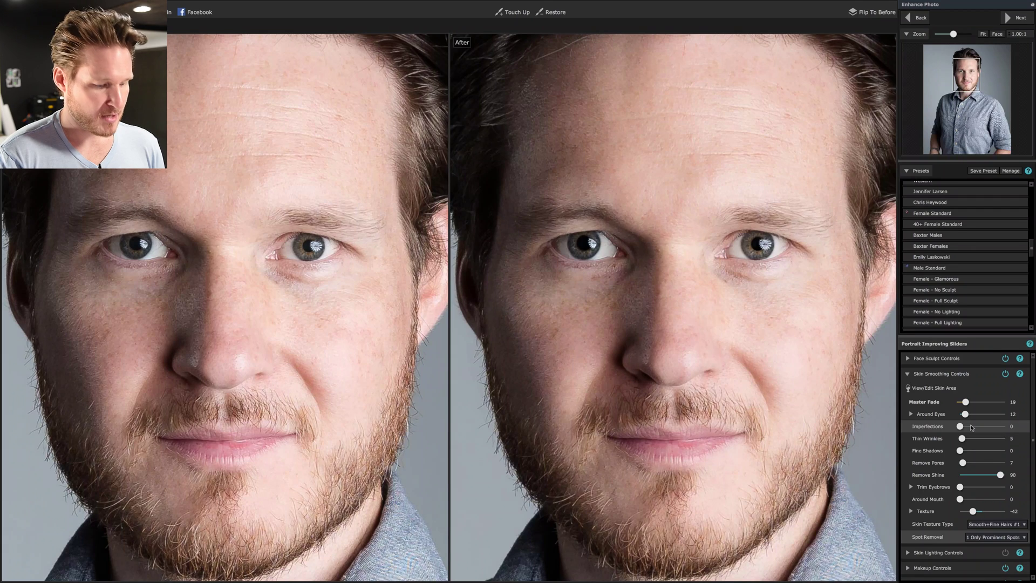
left_click_drag(972, 427, 975, 427)
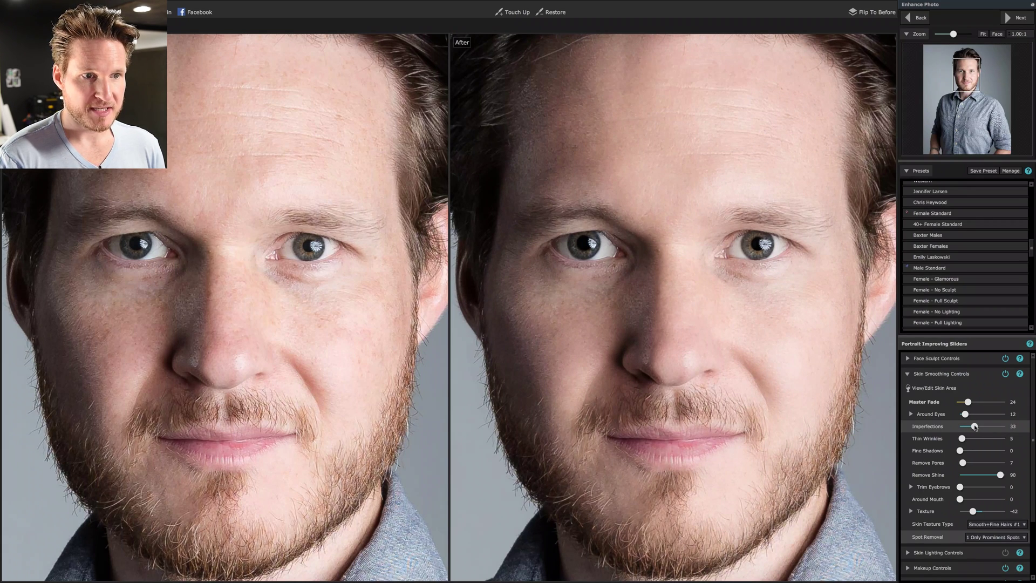
Collapse Skin Smoothing, power off Makeup Controls, and expand Eye Controls.
left_click(978, 373)
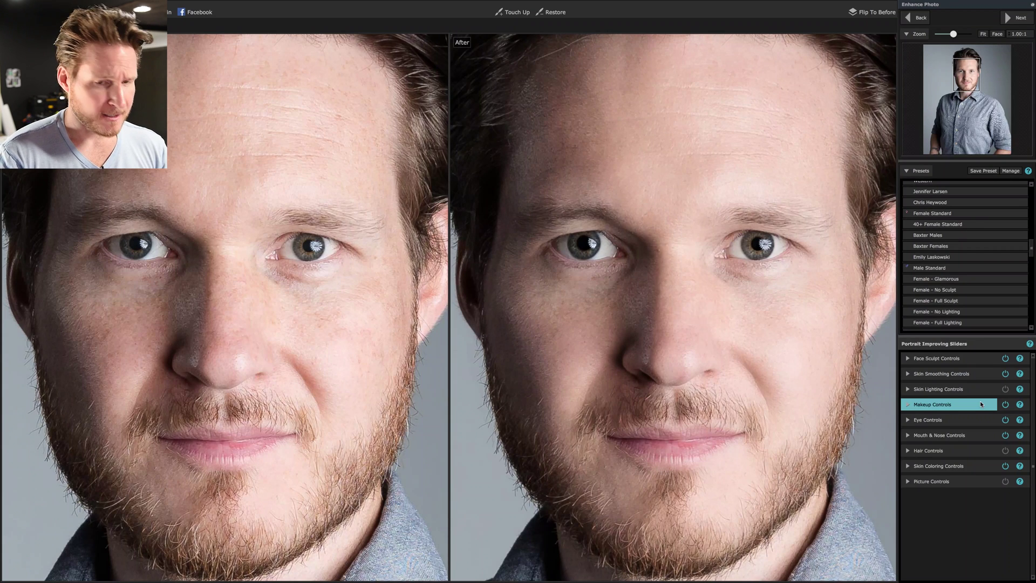
left_click(981, 404)
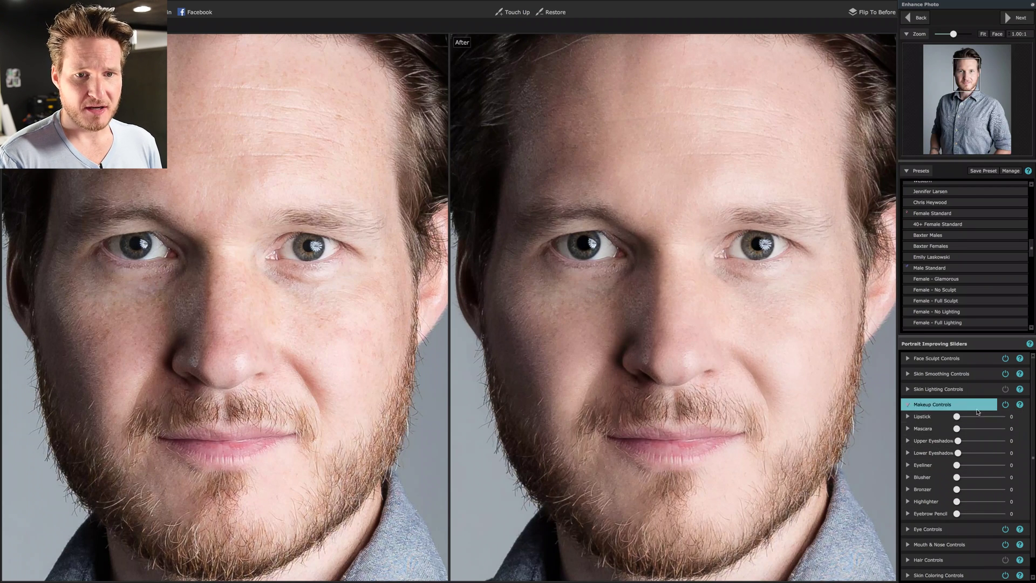
left_click(998, 406)
left_click(1005, 404)
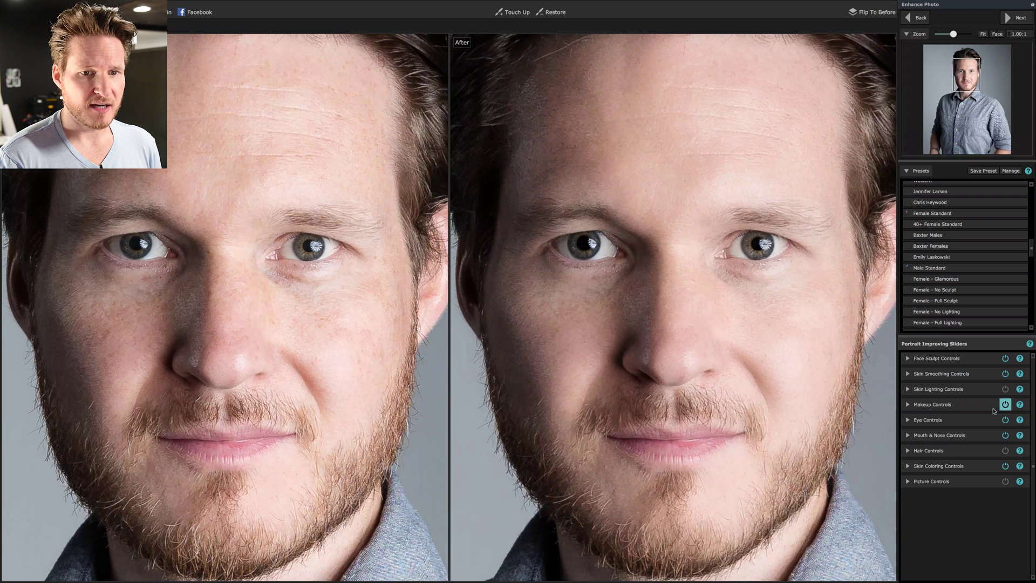
left_click(966, 424)
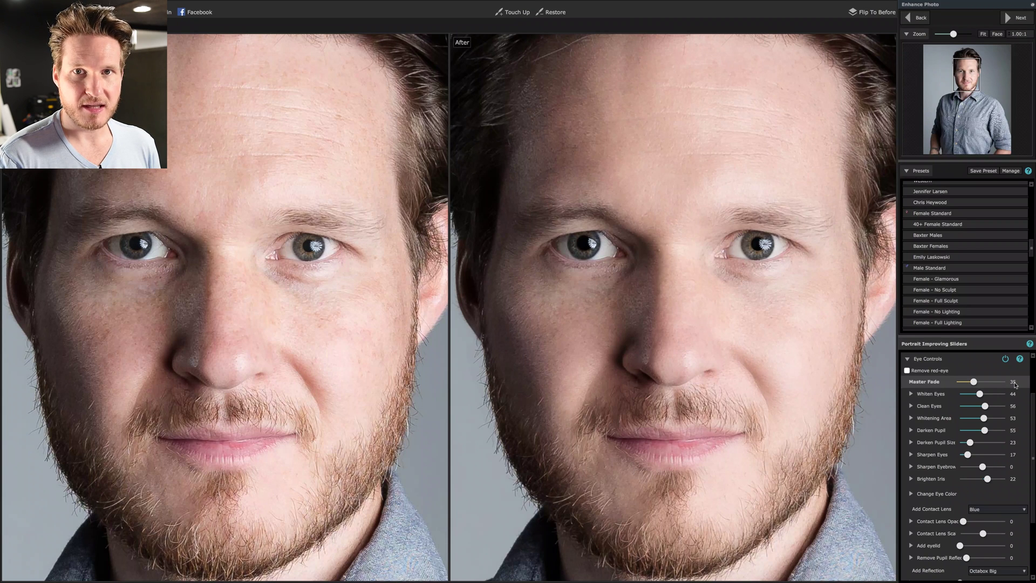
Test a weaker eye Master Fade, restore it to 35, fit the photo, then collapse Eye Controls.
left_click_drag(974, 382, 957, 382)
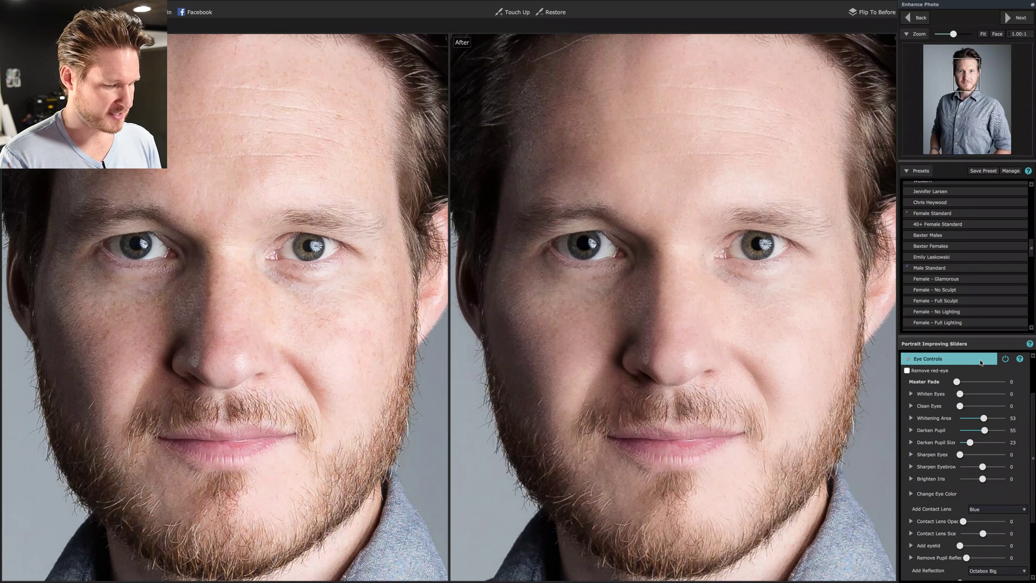
left_click(981, 362)
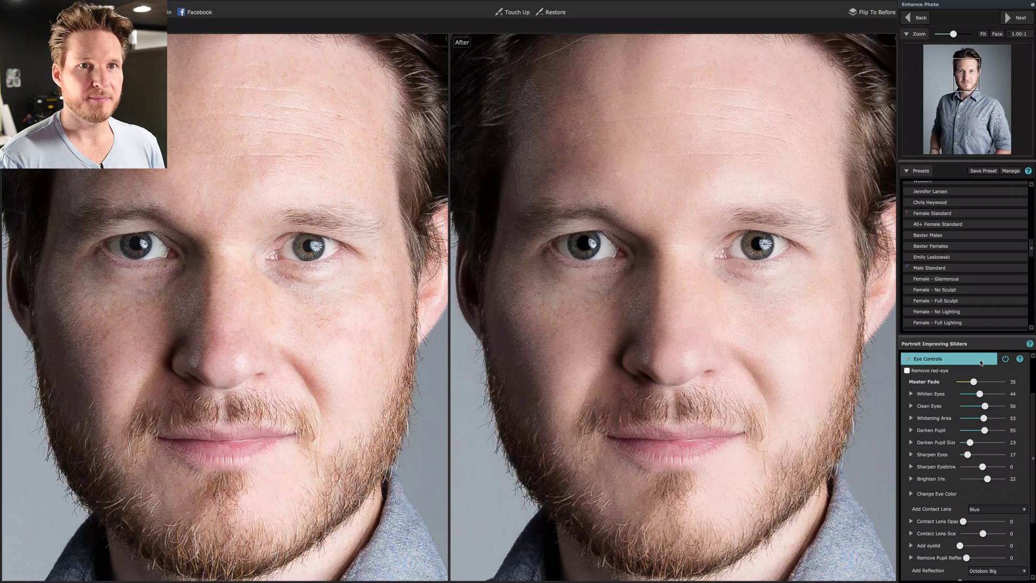
left_click(984, 34)
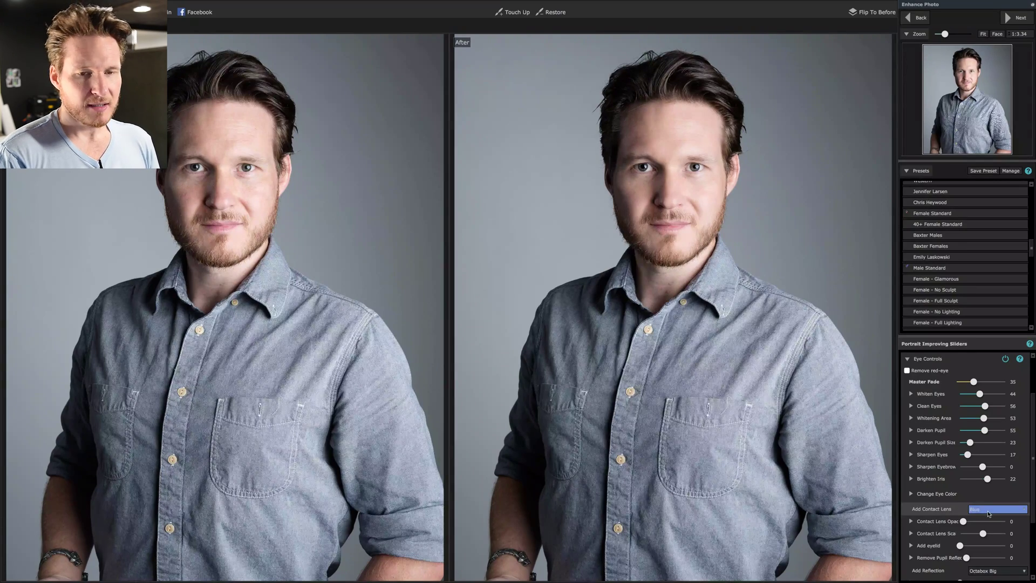
left_click(951, 360)
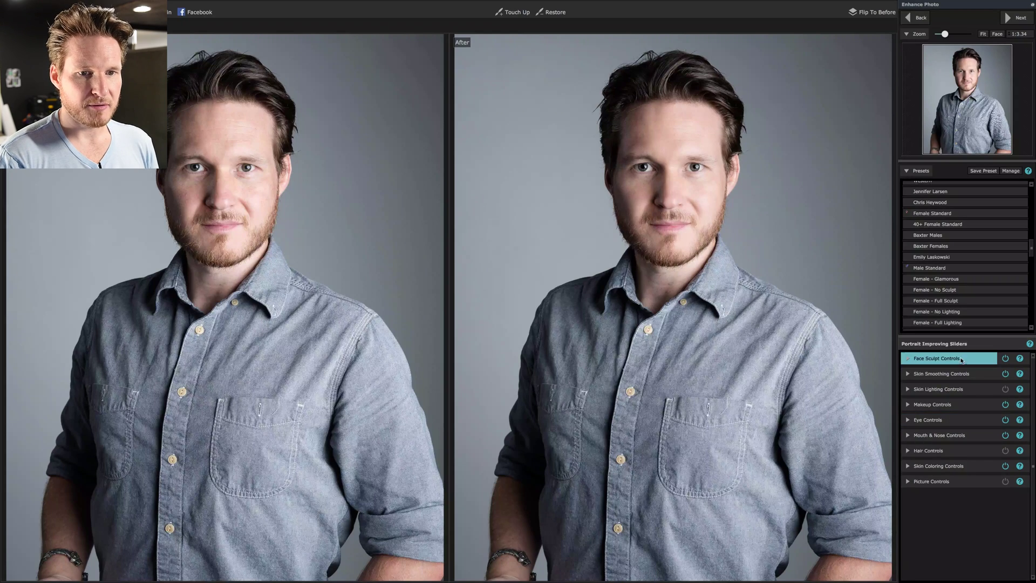
In Mouth & Nose at Face zoom, set Lip Saturation 28, Lip Darken 33, Lip Contrast 17.
left_click(974, 438)
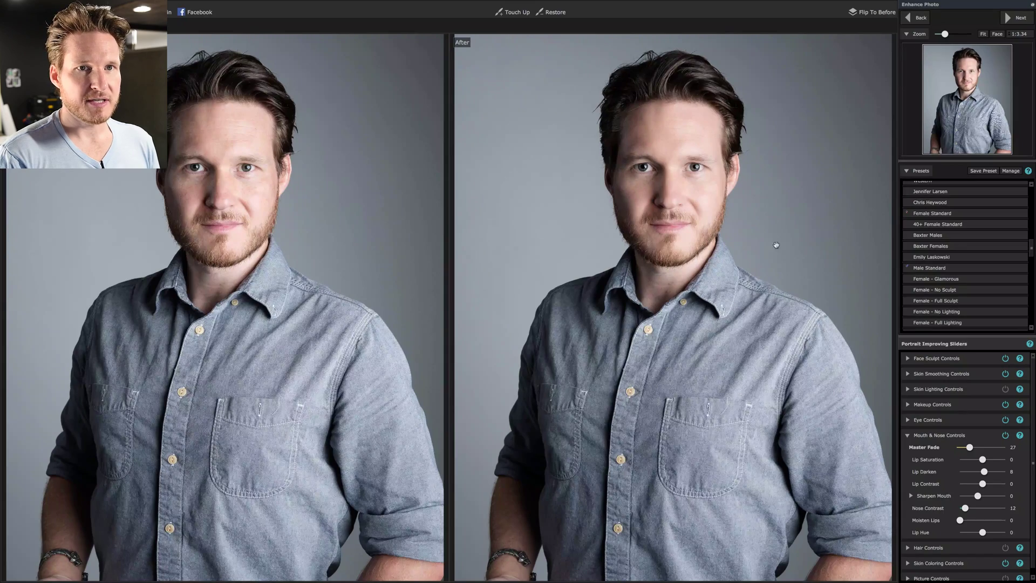
left_click(992, 34)
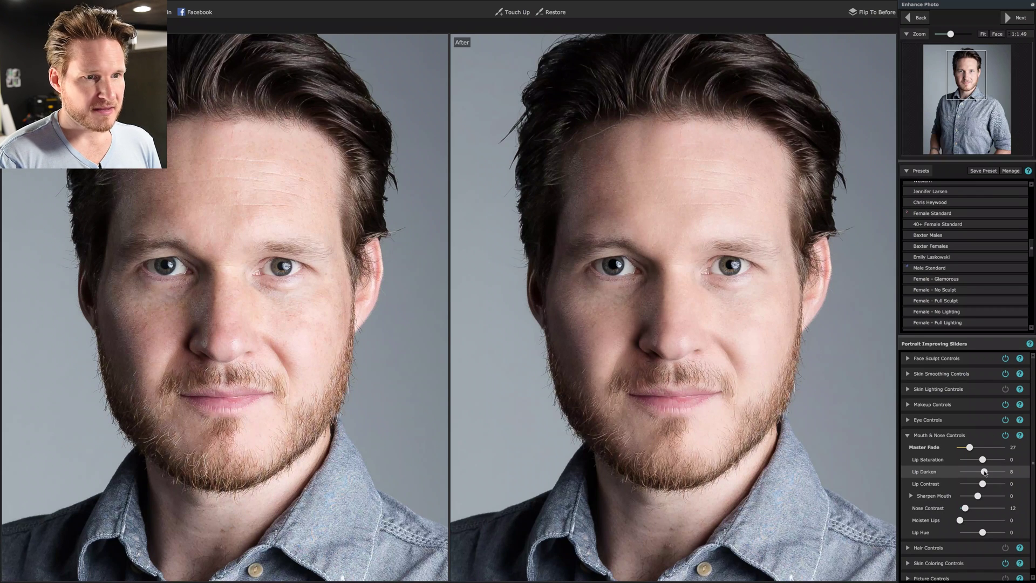
left_click_drag(984, 473, 990, 473)
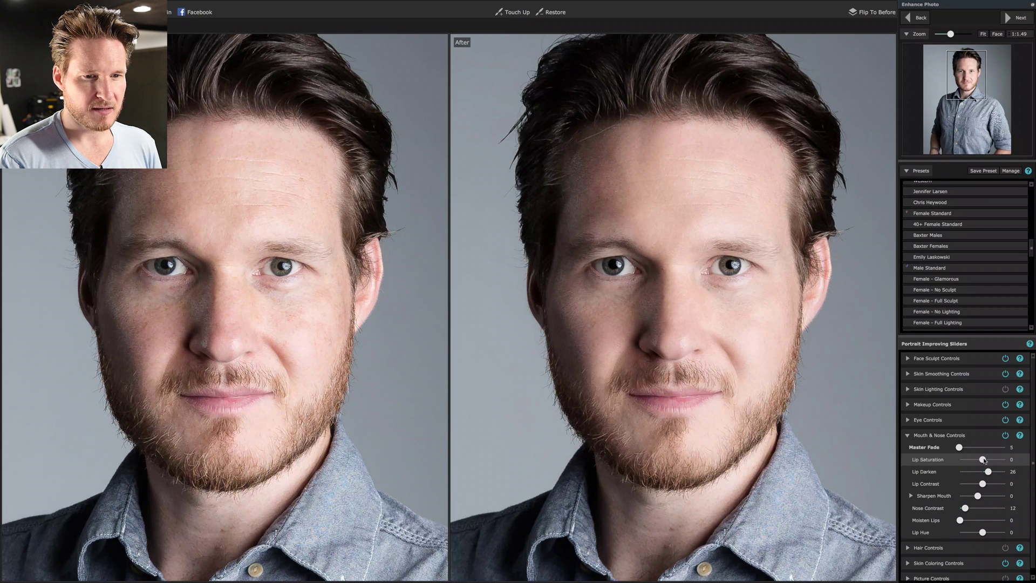
left_click_drag(982, 460, 989, 461)
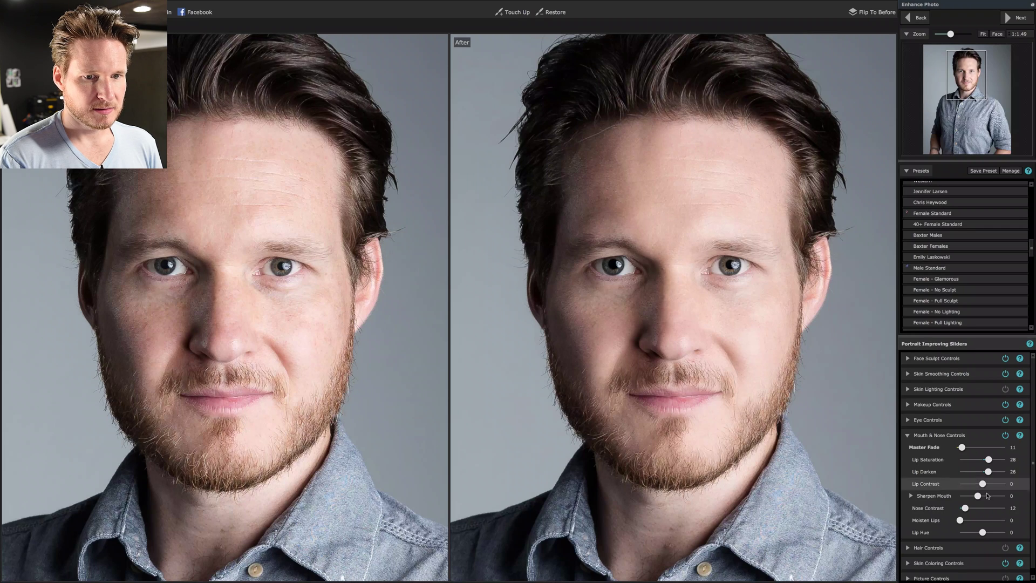
left_click_drag(984, 484, 992, 474)
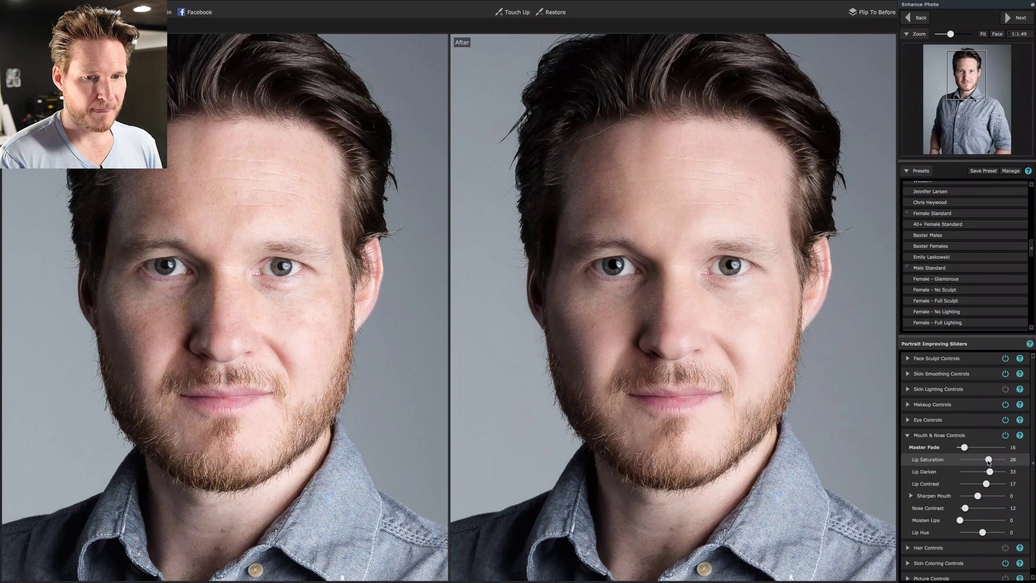
left_click(990, 460)
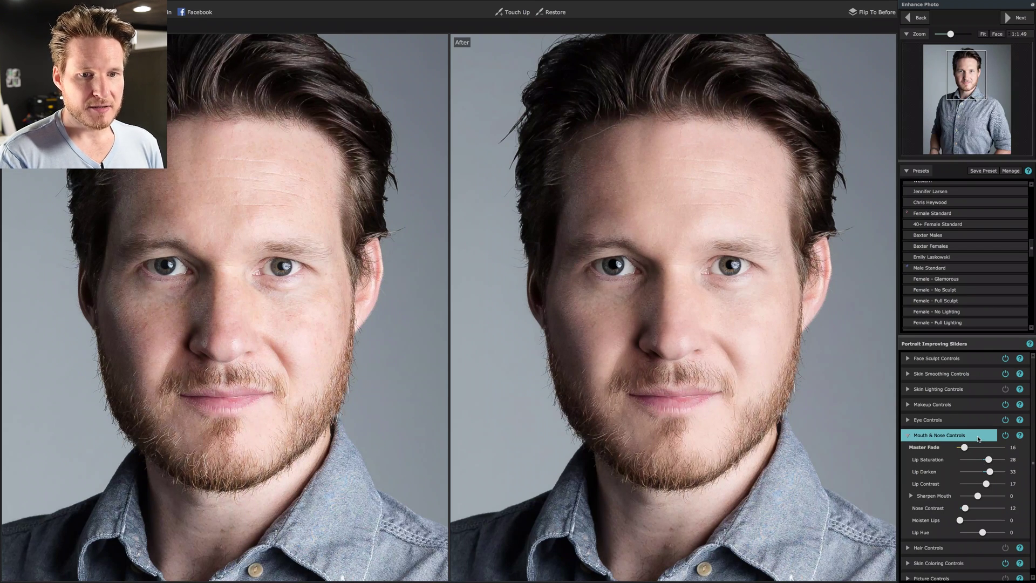
Check the separate top and bottom lip sharpening settings, then collapse Mouth & Nose Controls.
left_click(911, 496)
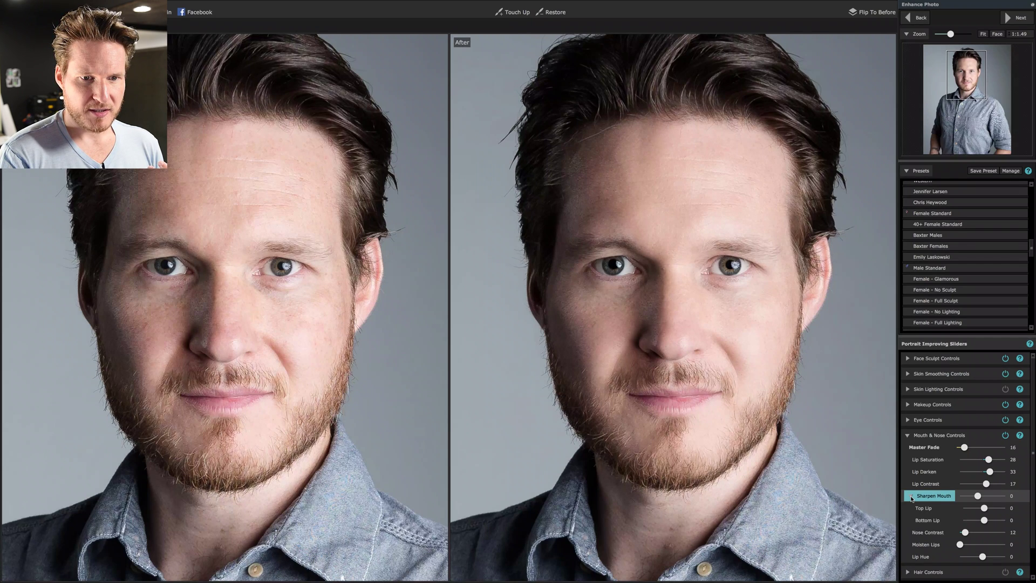
scroll(911, 499, "down", 1)
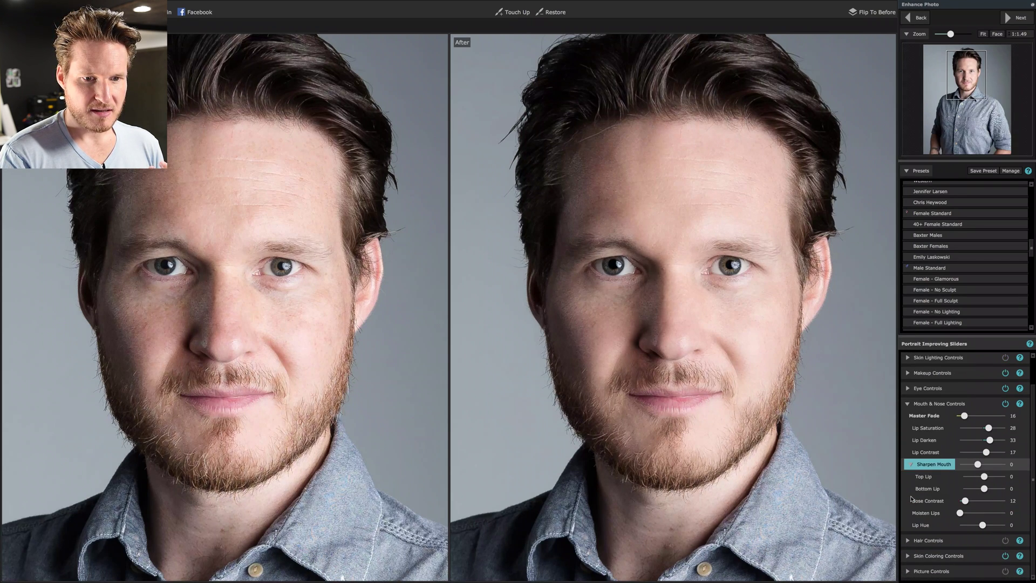
left_click(910, 465)
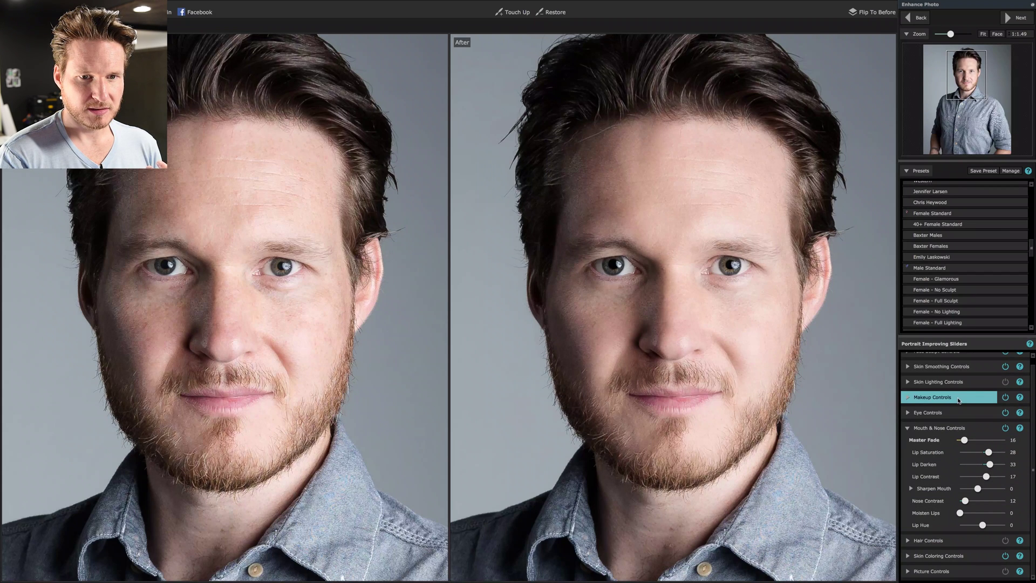
scroll(910, 399, "up", 1)
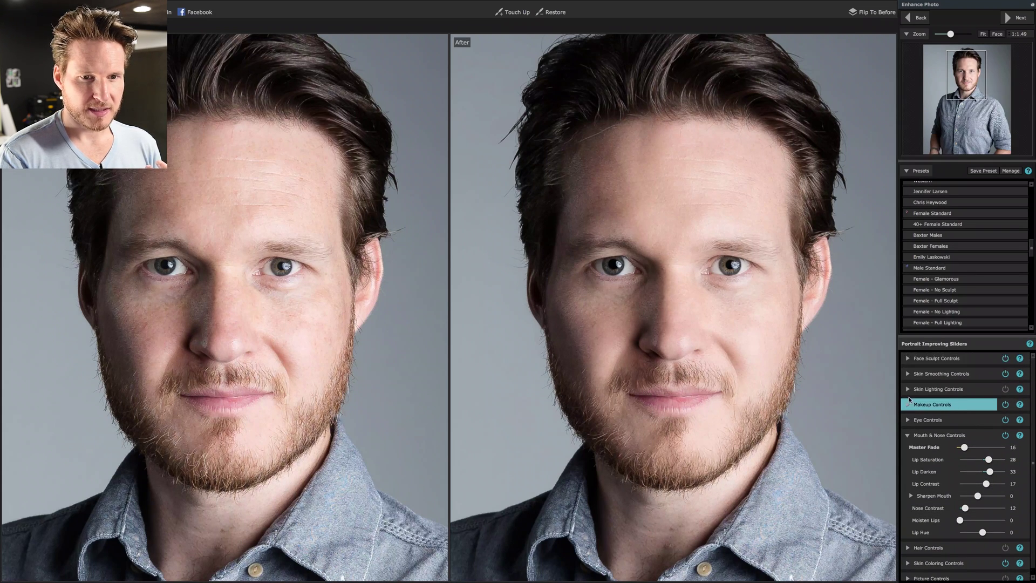
left_click(927, 436)
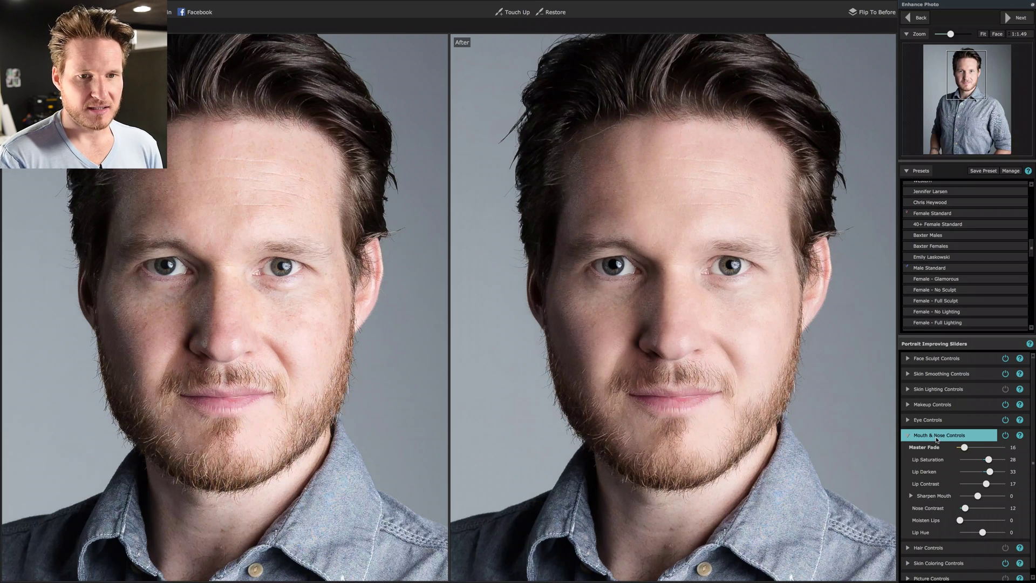
left_click(907, 436)
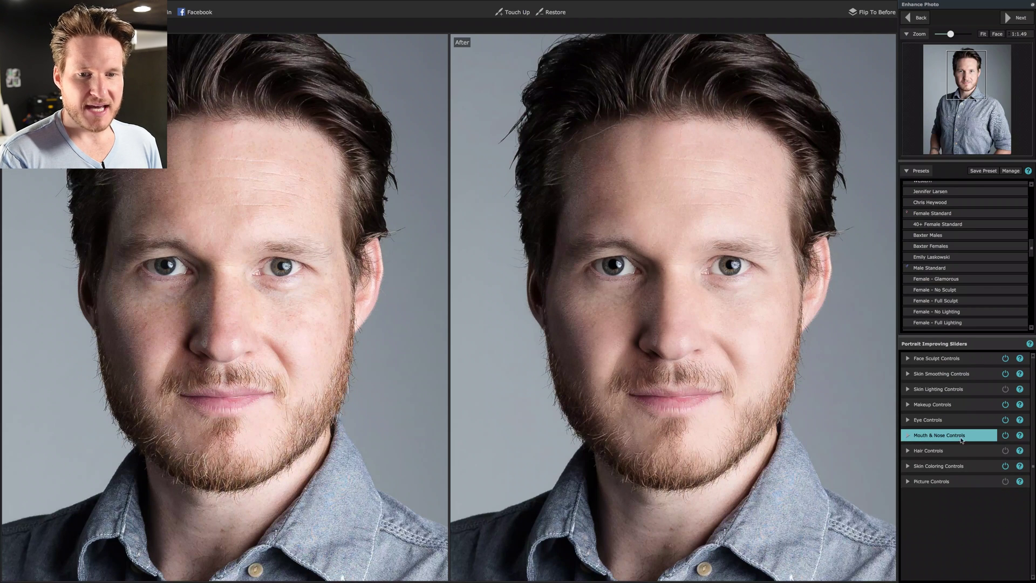
Check Skin Coloring and Mouth & Nose Controls, then expand Skin Lighting Controls.
left_click(1004, 466)
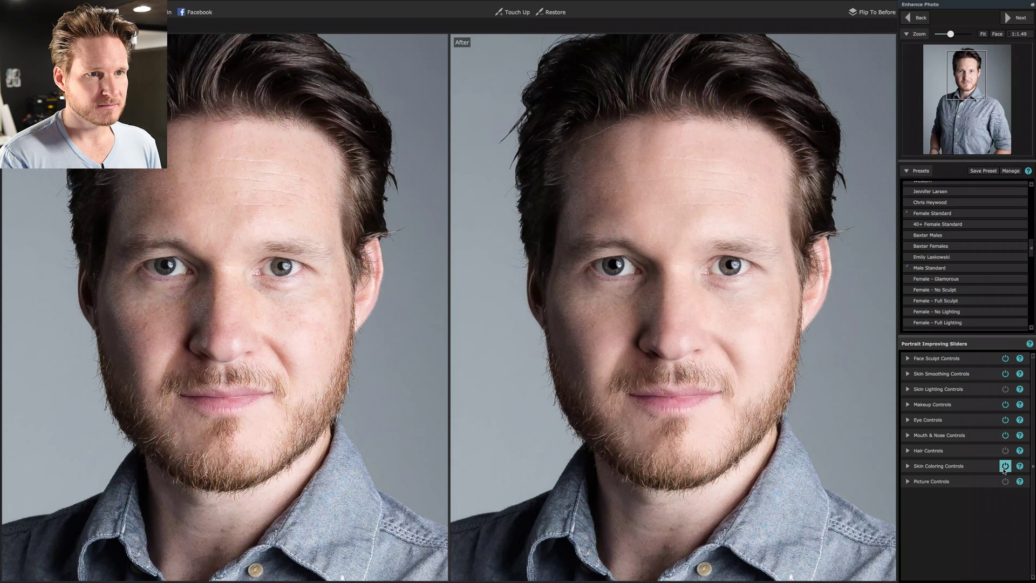
left_click(975, 471)
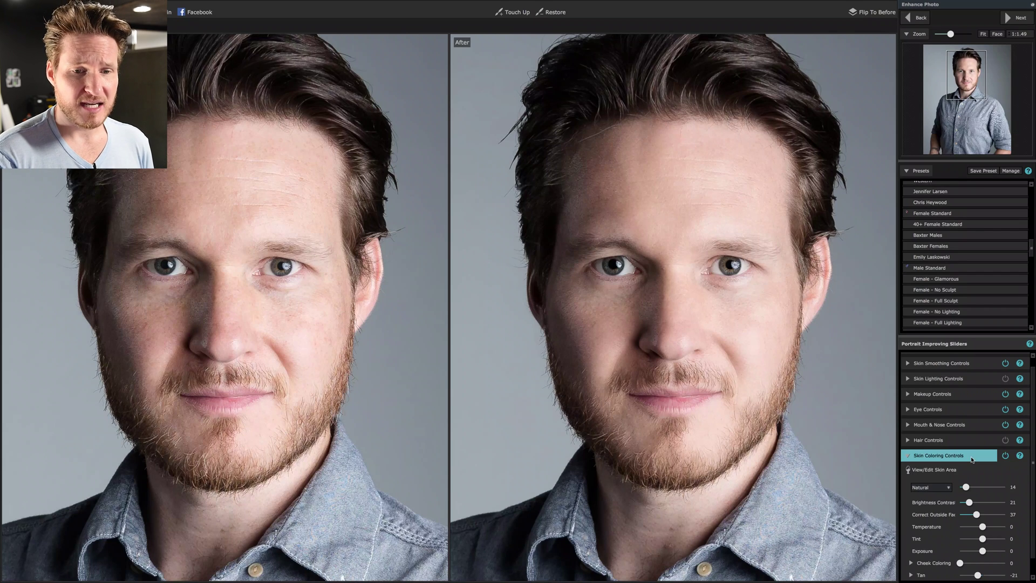
left_click(971, 459)
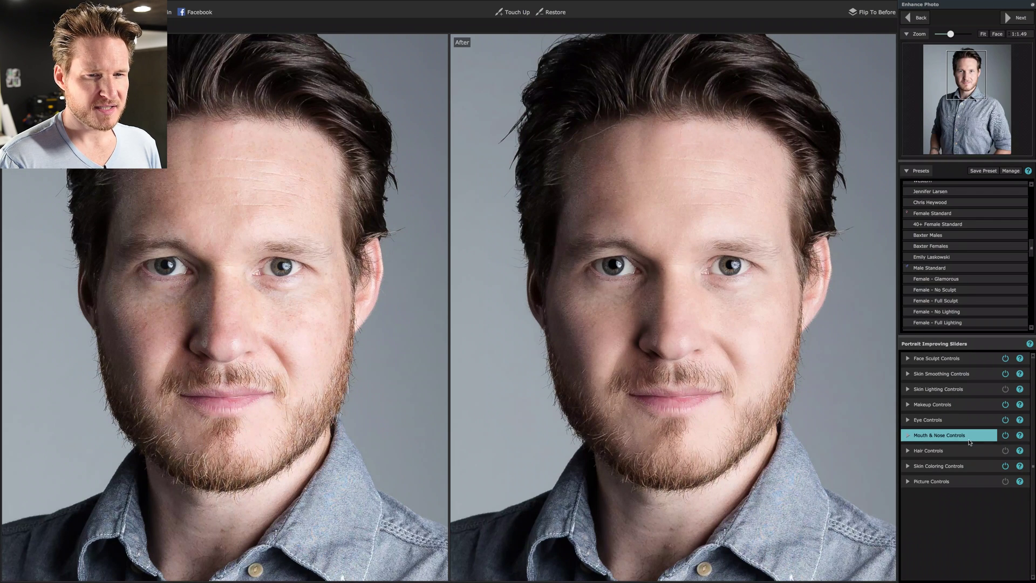
left_click(970, 441)
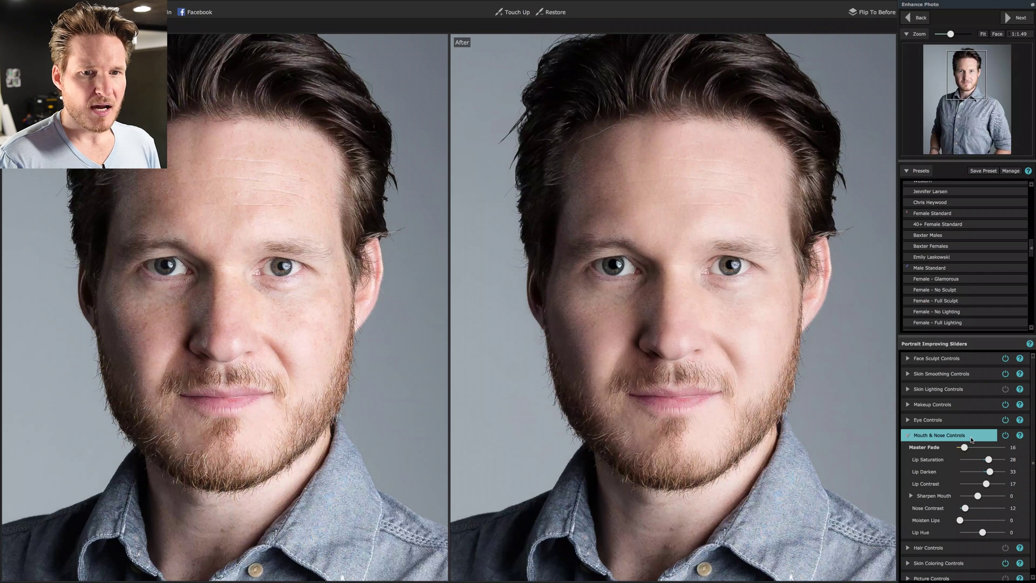
left_click(986, 388)
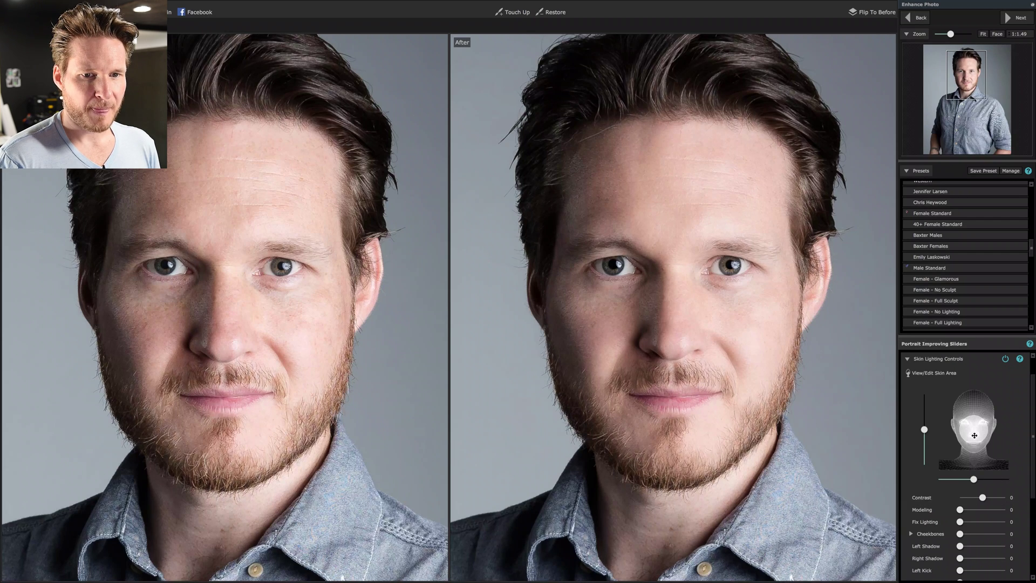
Move the face light up and right, set skin lighting Contrast to 16, then collapse the section.
left_click_drag(974, 435, 982, 424)
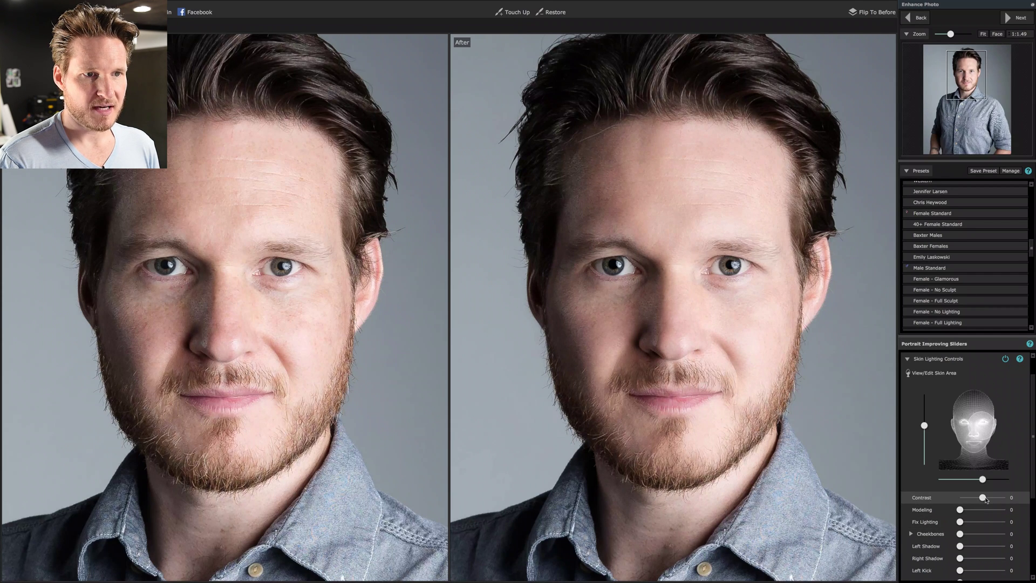
left_click_drag(985, 499, 988, 500)
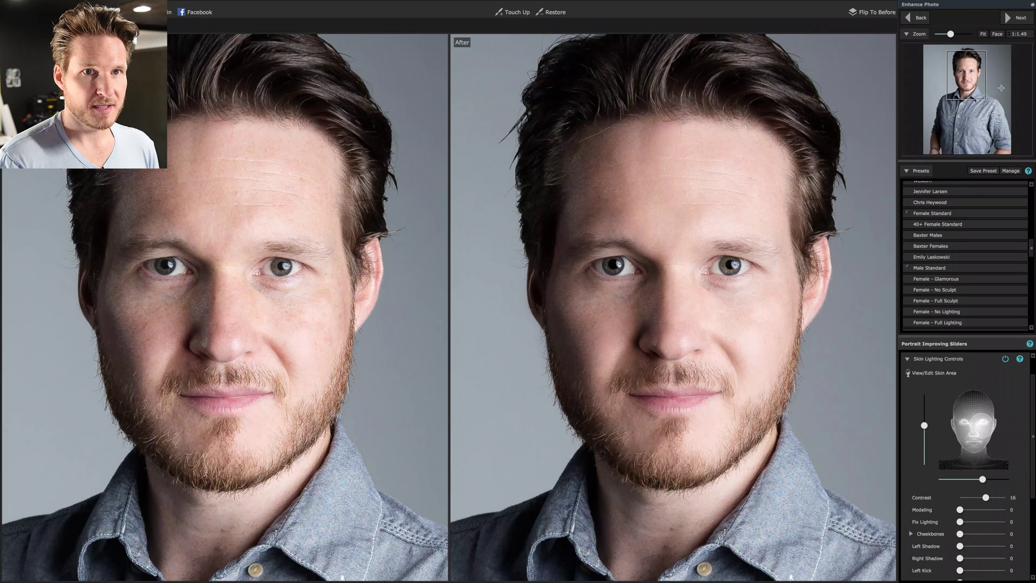
left_click(983, 34)
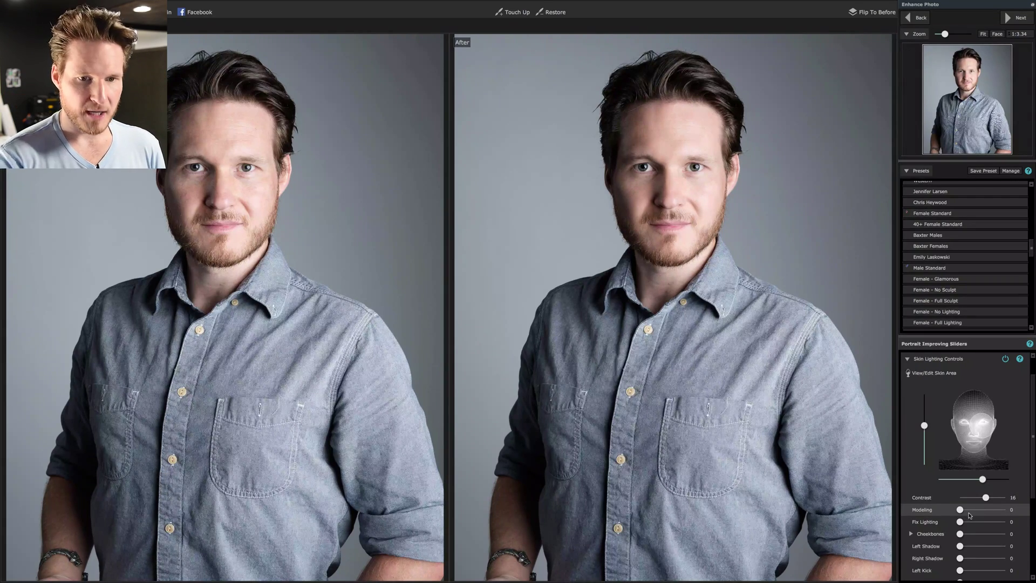
mouse_move(973, 421)
left_mouse_down()
mouse_move(983, 429)
mouse_move(952, 422)
mouse_move(986, 422)
left_mouse_up()
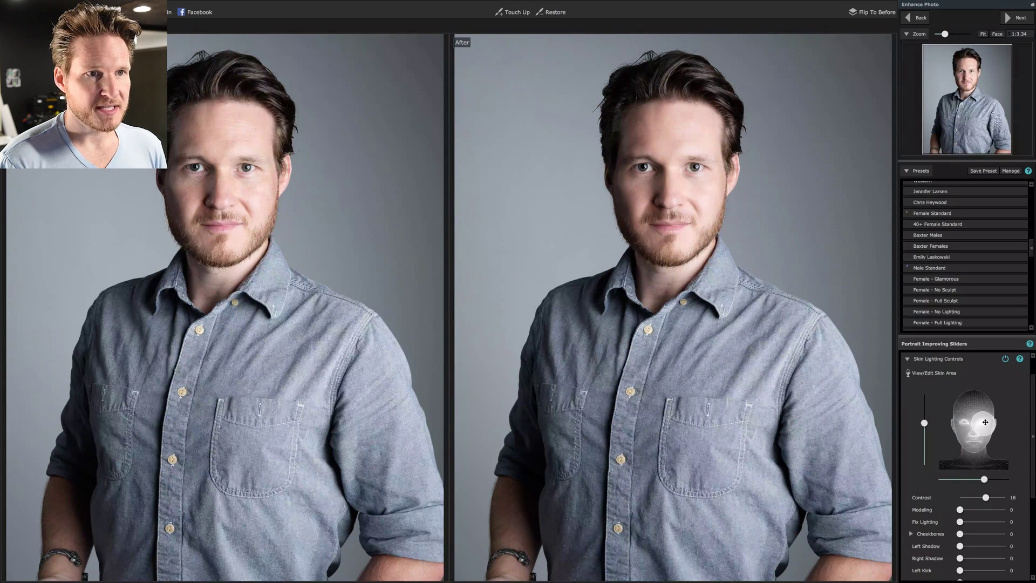
left_click(977, 360)
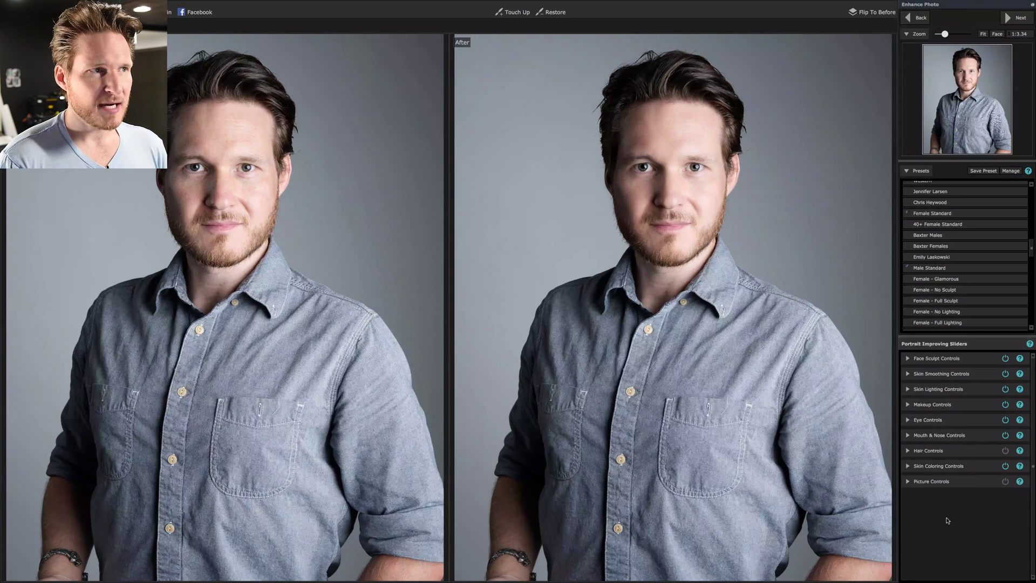
Save the current settings as a preset under the subject's name, overwriting the existing one.
left_click(991, 171)
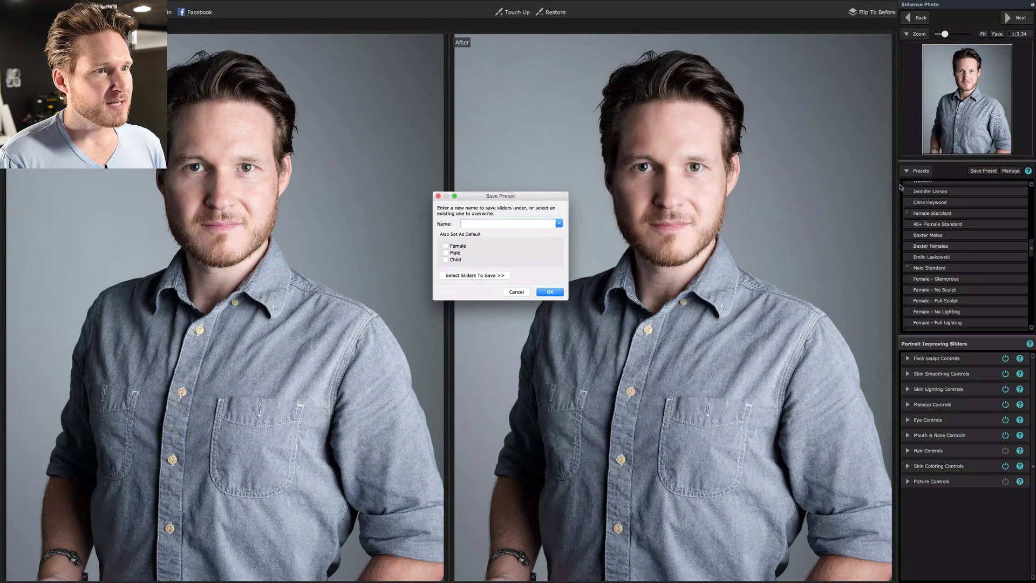
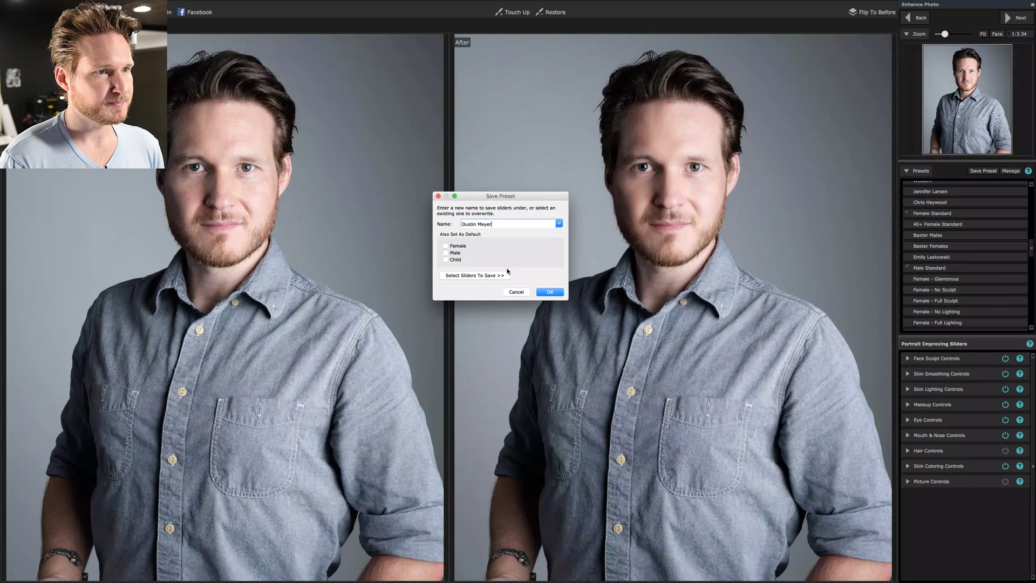
left_click(544, 291)
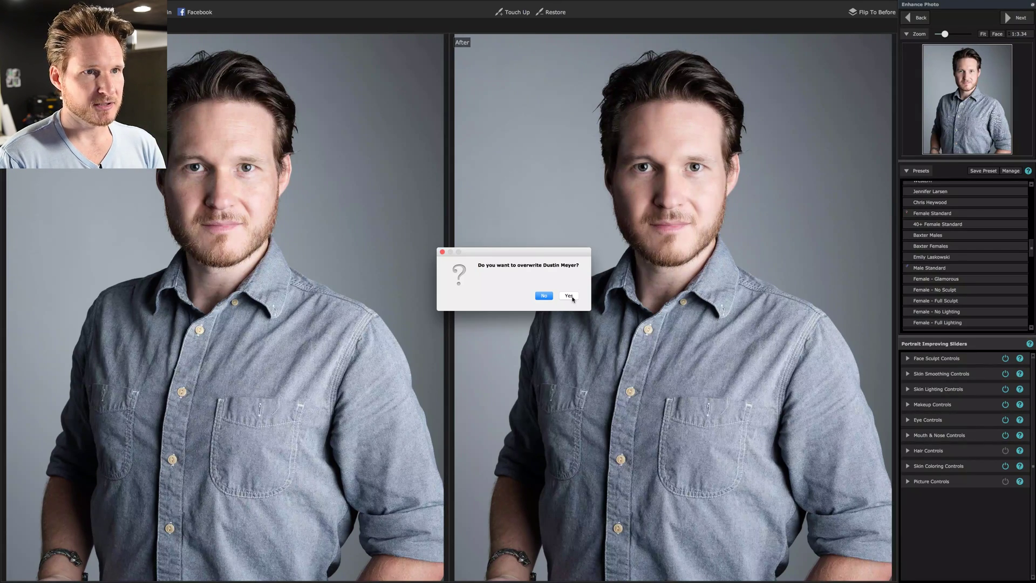
left_click(570, 296)
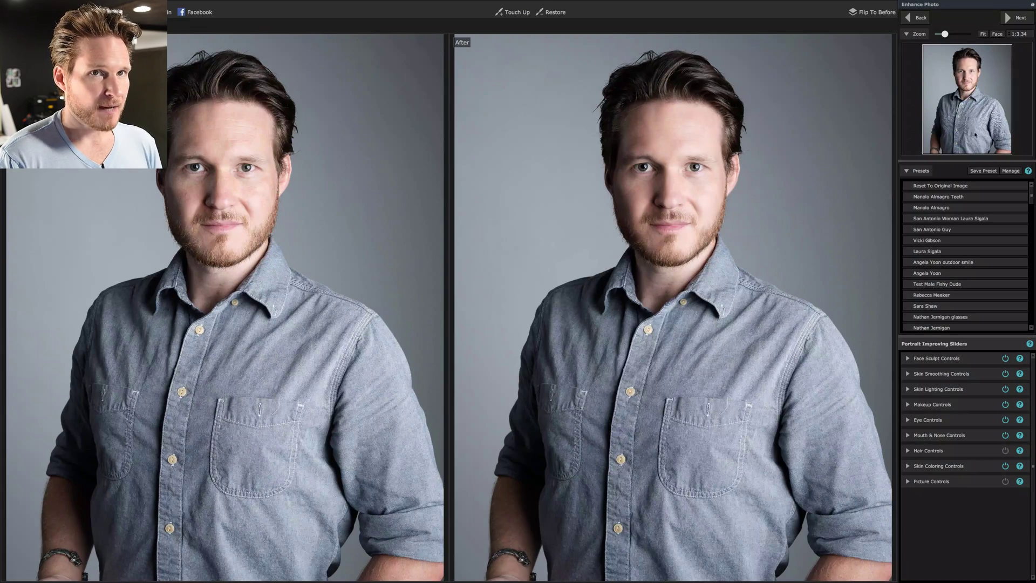
left_click(1018, 35)
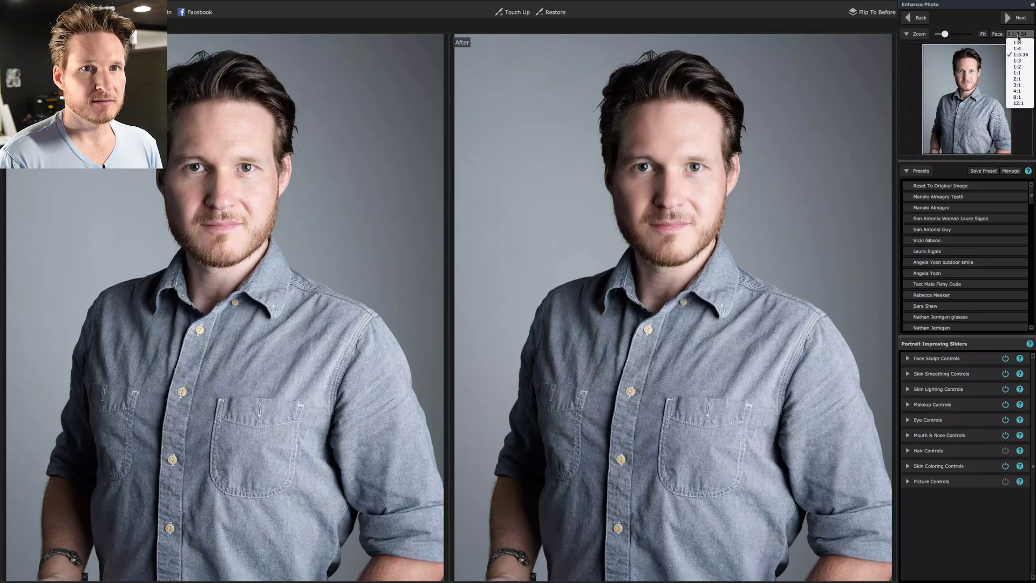
left_click(1018, 73)
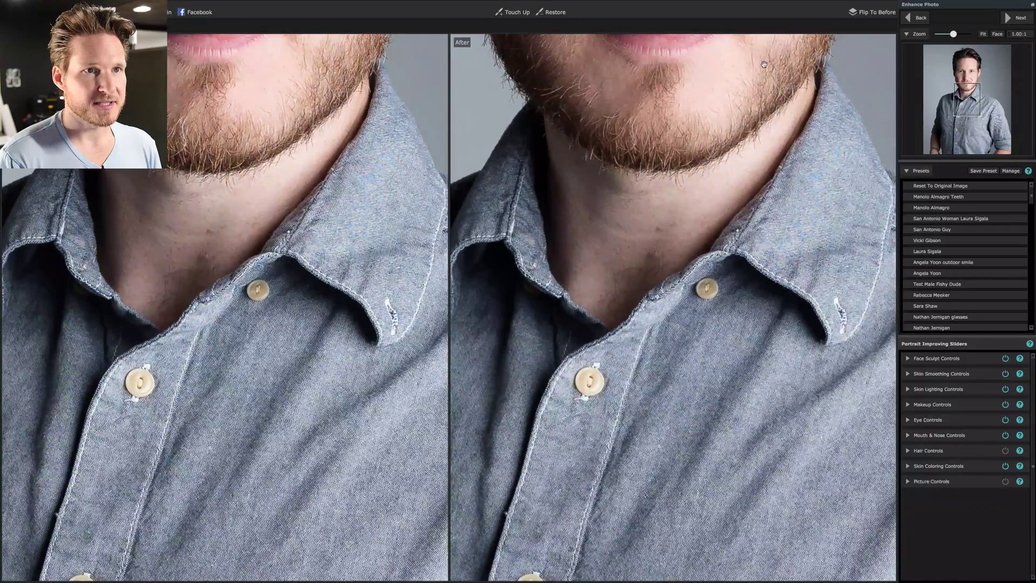
scroll(750, 320, "up", 5)
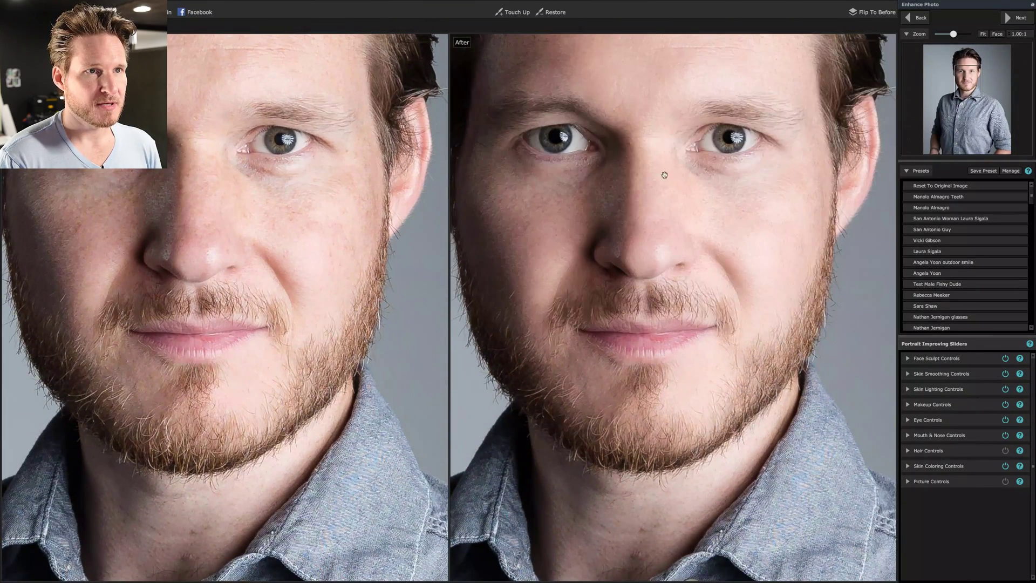
scroll(677, 255, "up", 1)
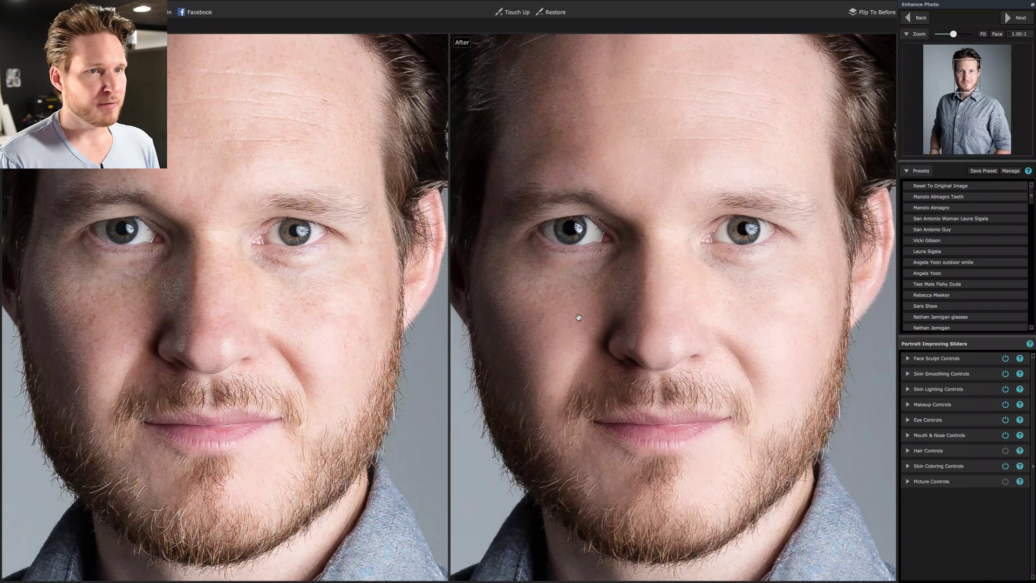
left_click(984, 35)
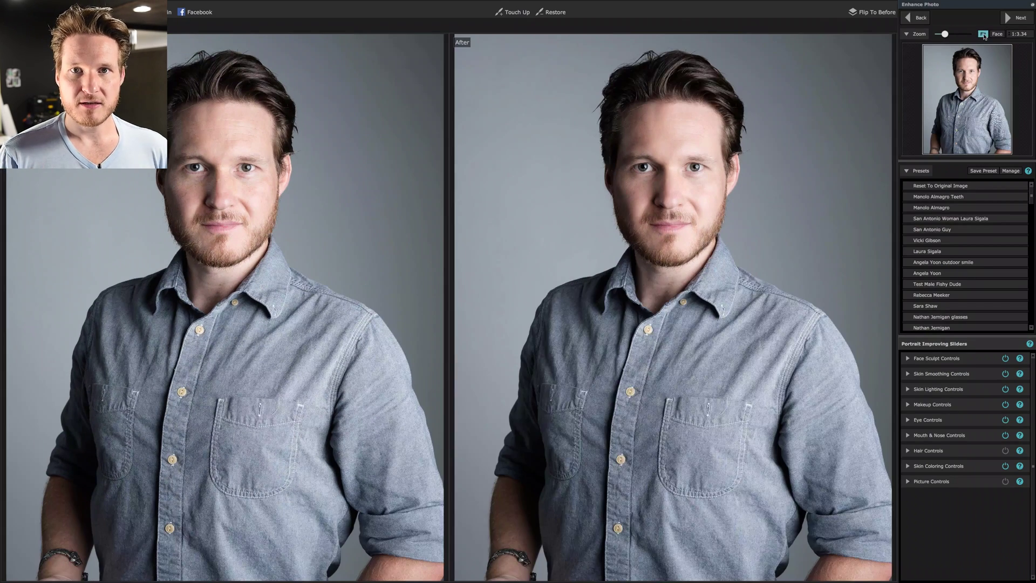